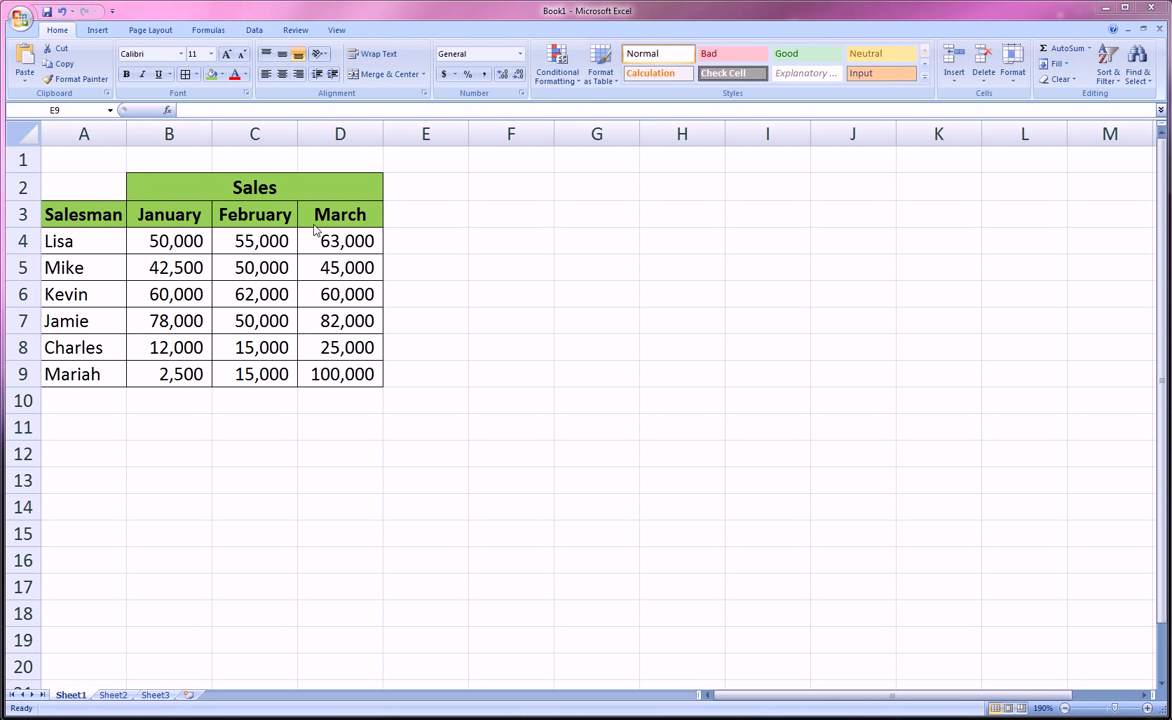
Select Lisa's name and her January, February and March sales figures.
left_click(22, 241)
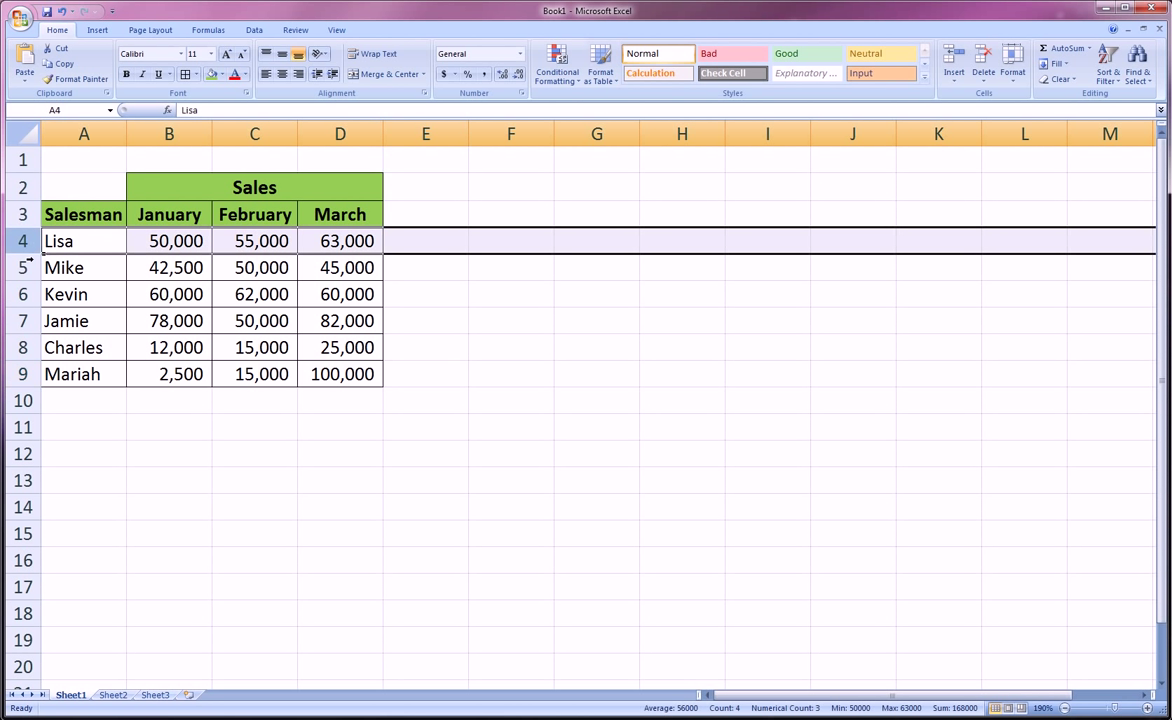
left_click(22, 267)
left_click(55, 240)
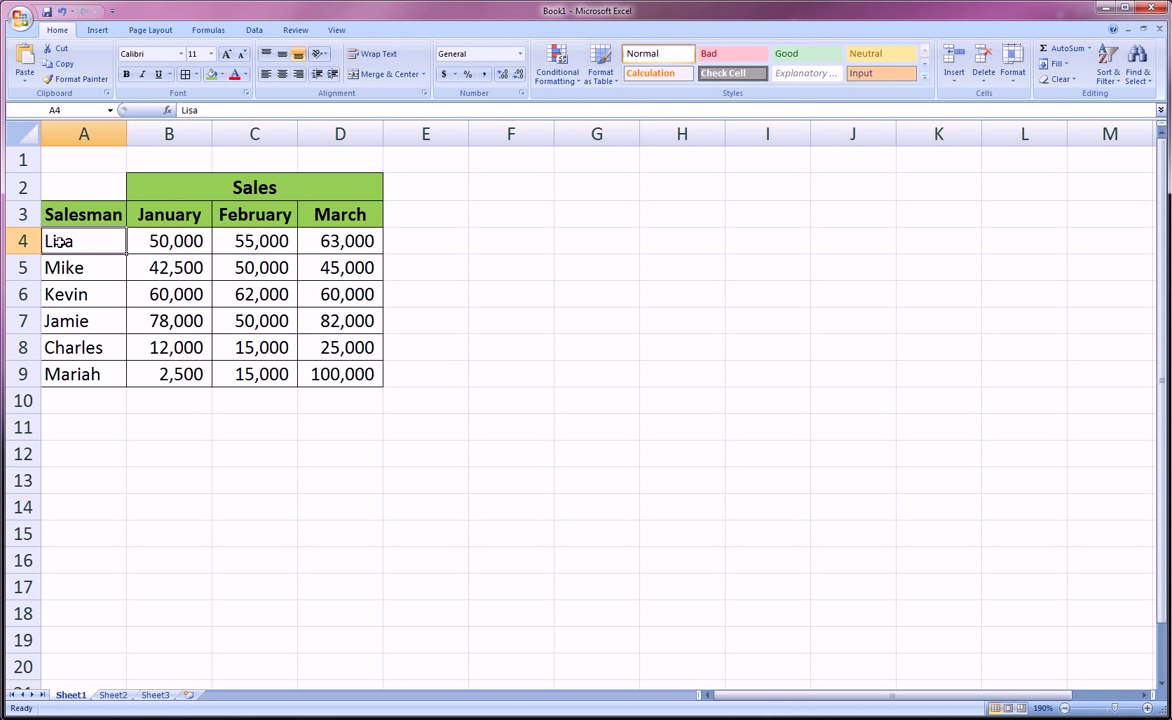
left_click_drag(160, 214, 162, 238)
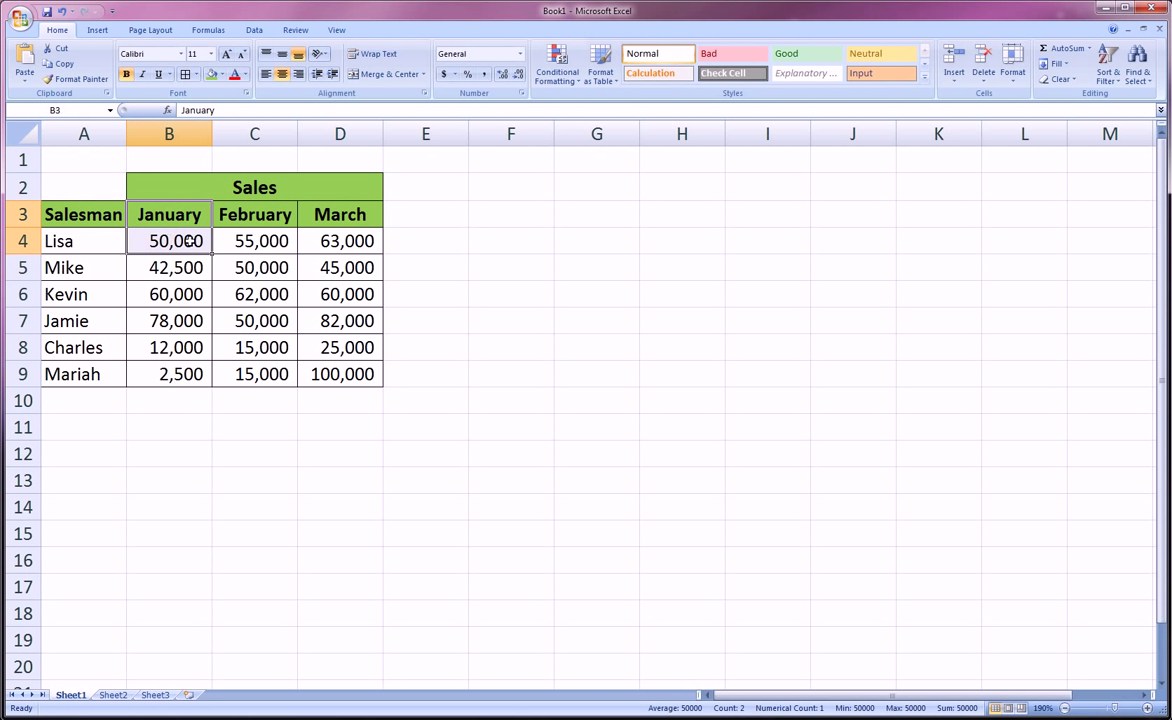
left_click(238, 240)
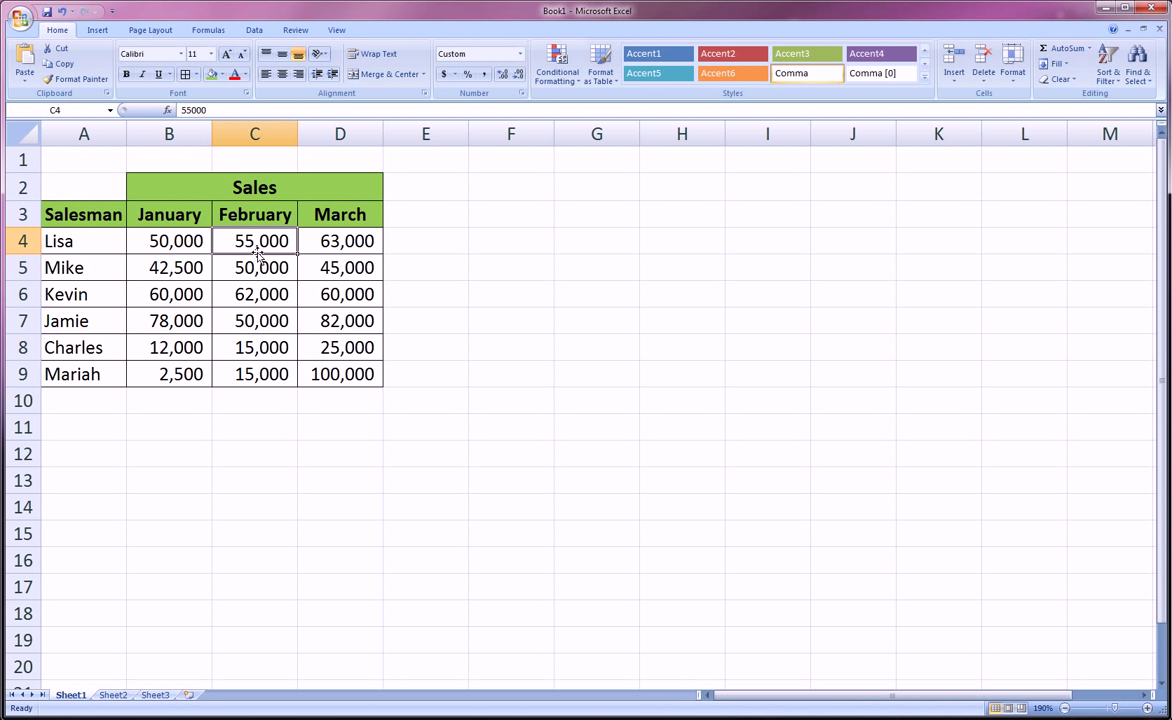
left_click(318, 241)
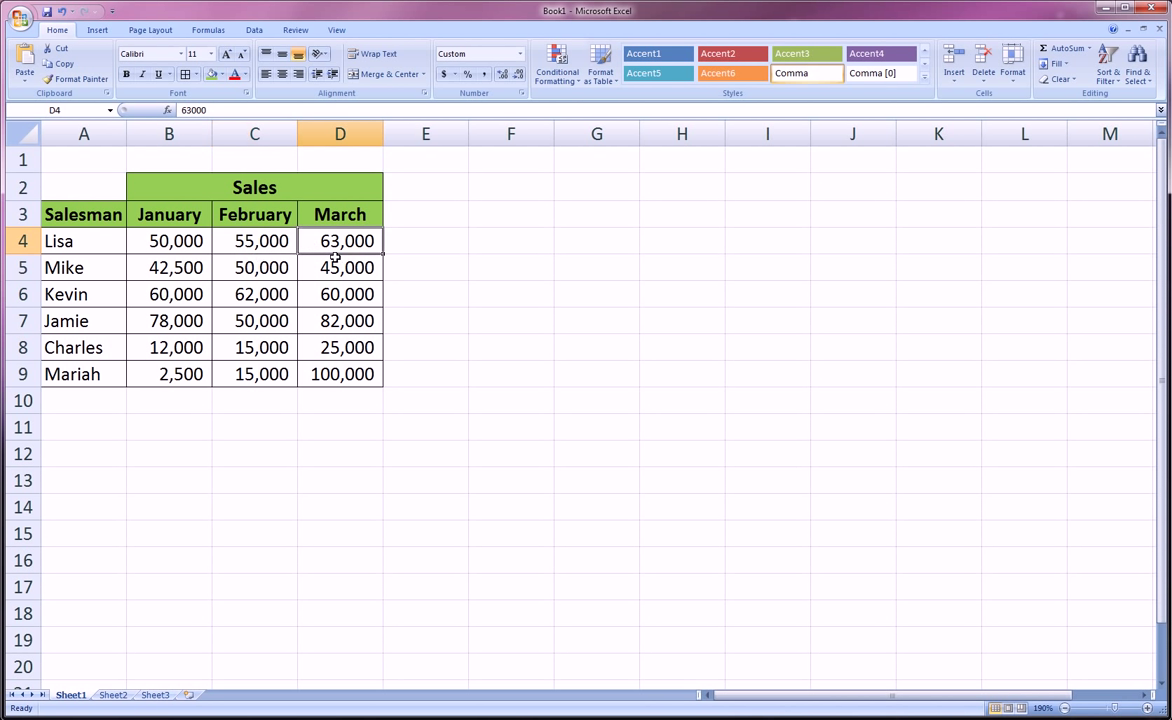
Select all salesmen's names and sales, then reselect Lisa's three monthly figures.
left_click_drag(70, 236, 325, 362)
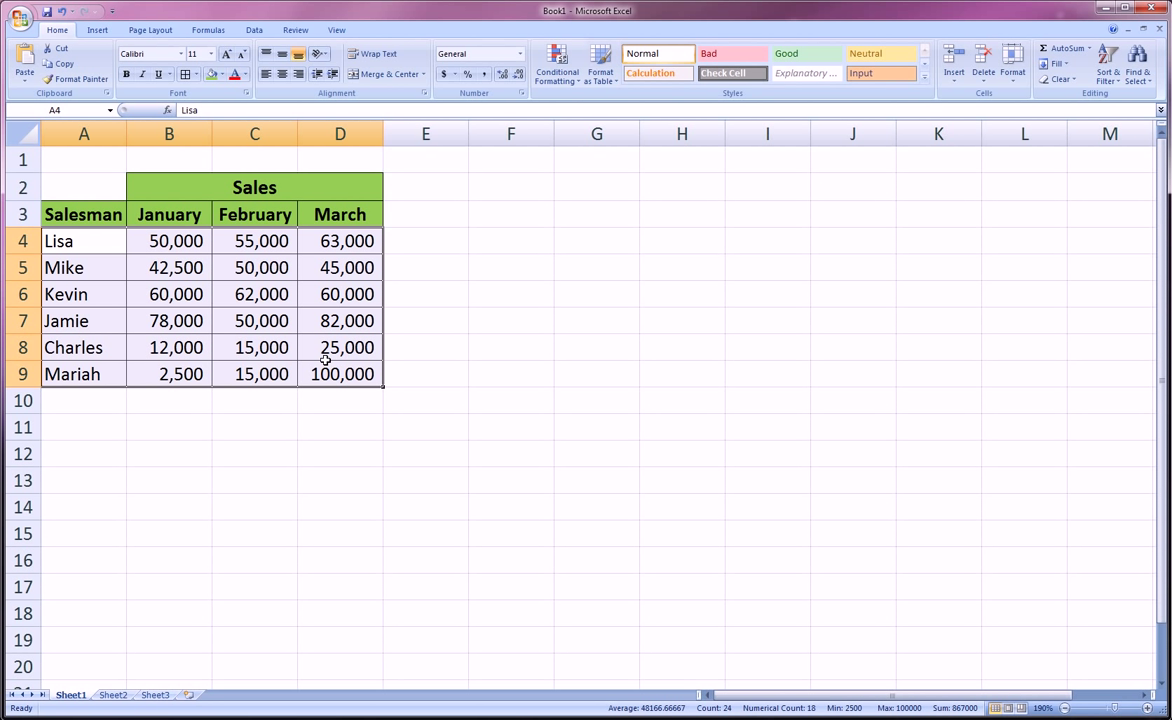
left_click(99, 245)
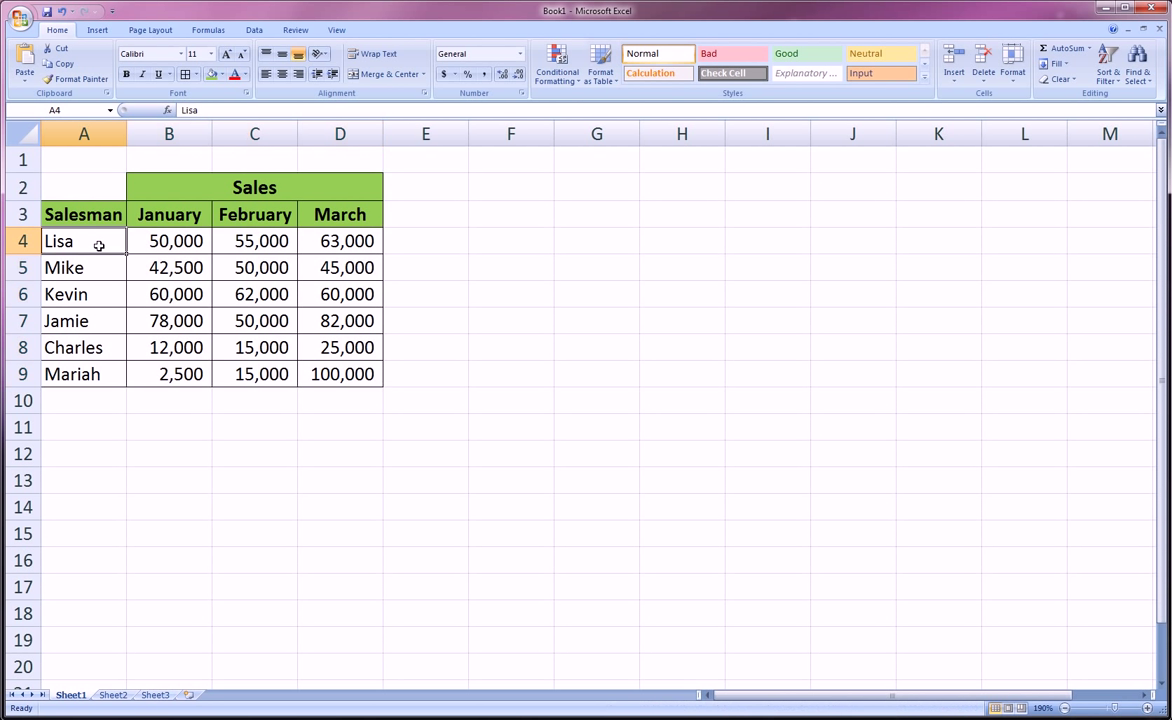
left_click(160, 243)
left_click(216, 238)
left_click(305, 241)
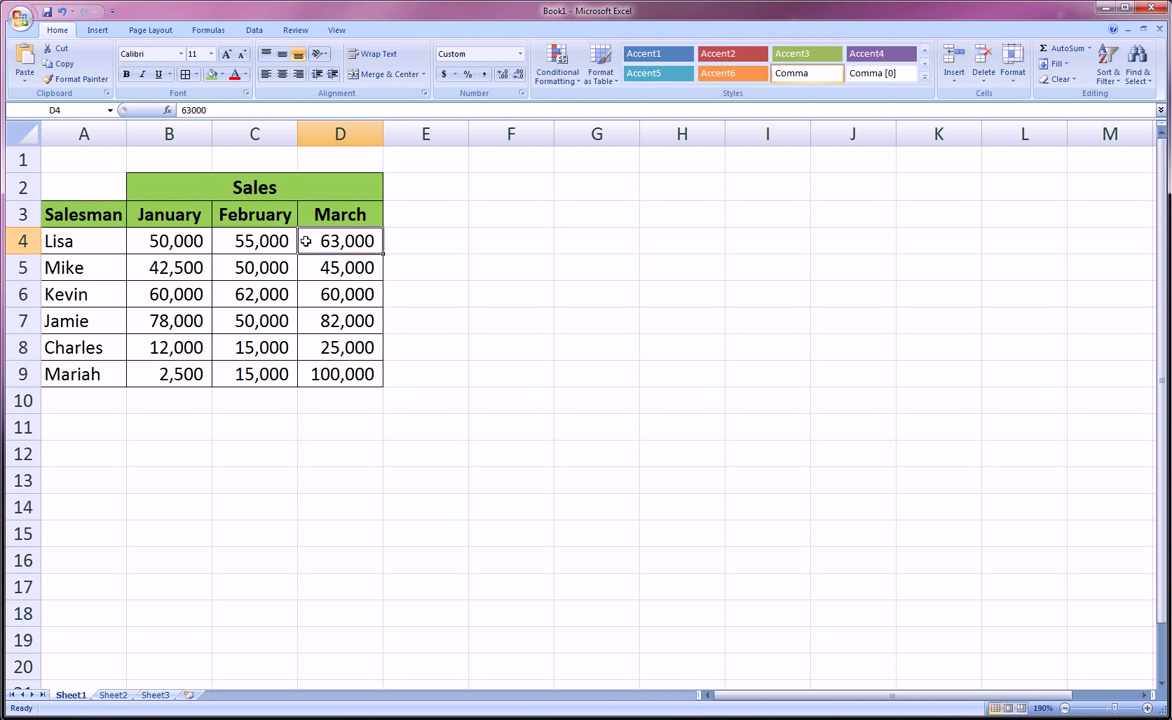
left_click_drag(152, 238, 306, 241)
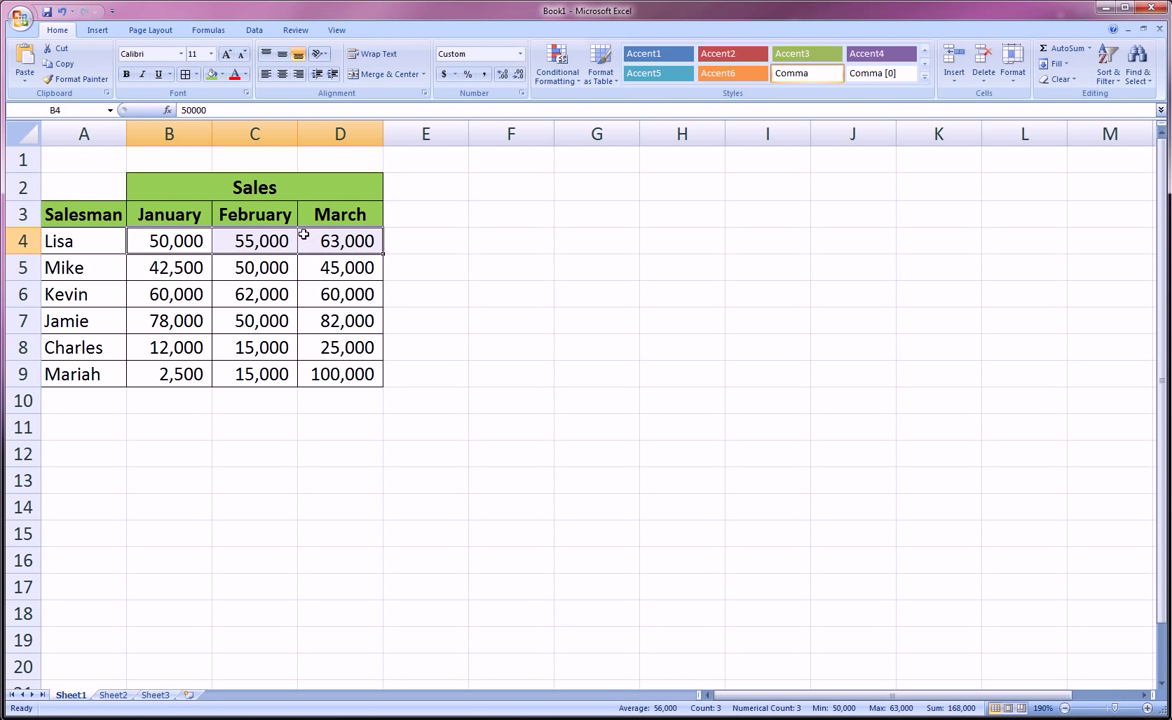
Insert a 2-D Clustered Column chart and drag it beside the sales table.
left_click(420, 286)
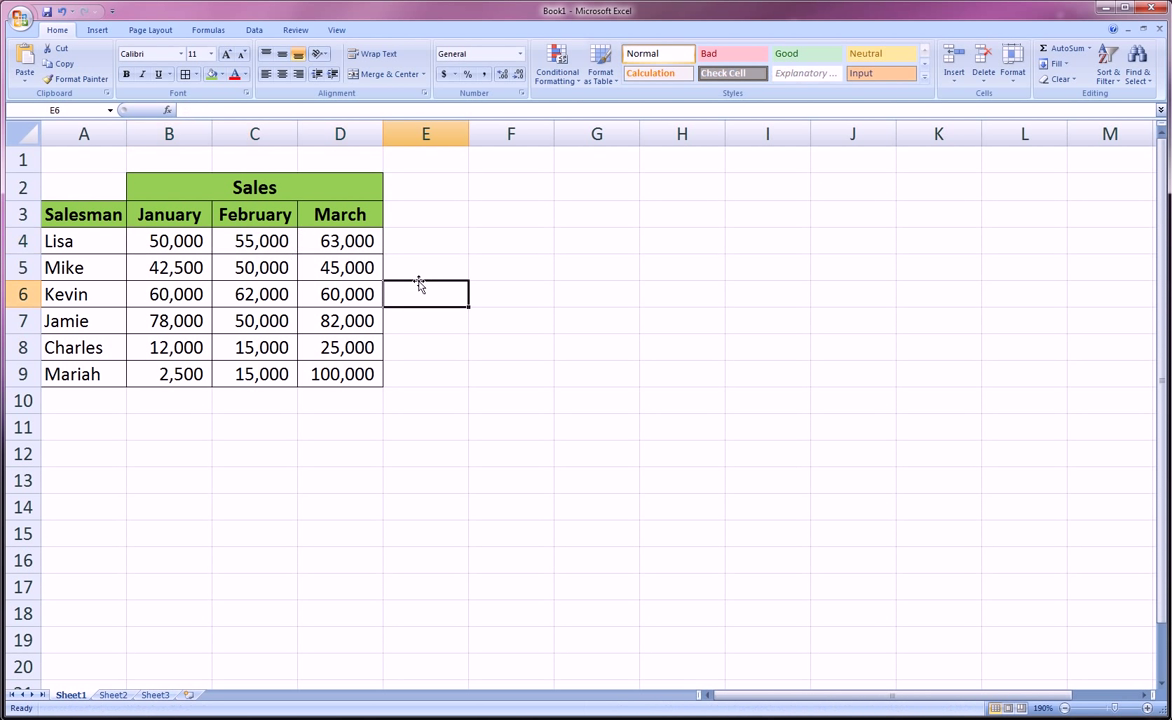
left_click(100, 31)
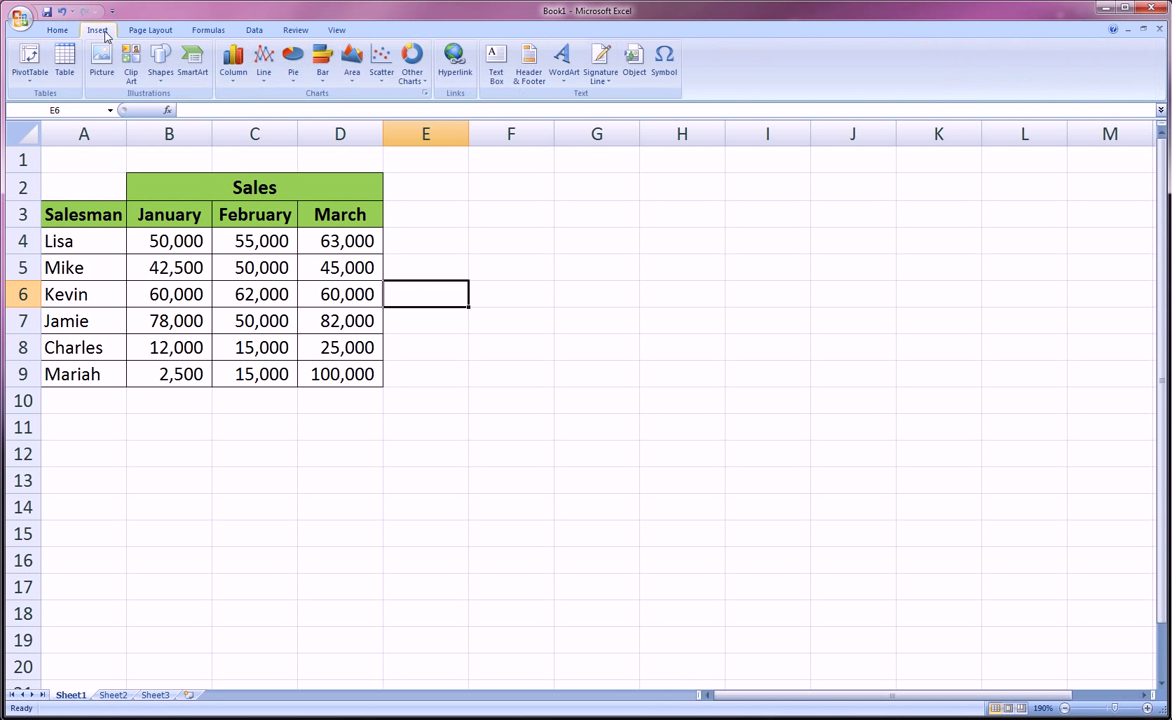
left_click(232, 60)
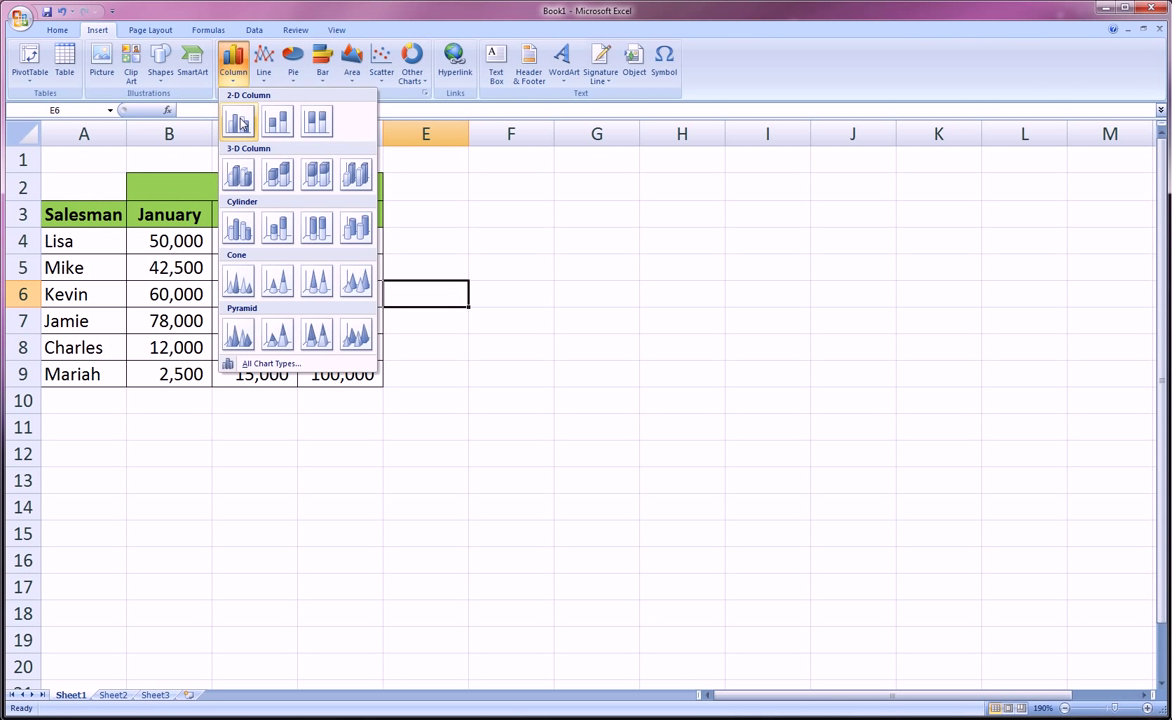
left_click(239, 122)
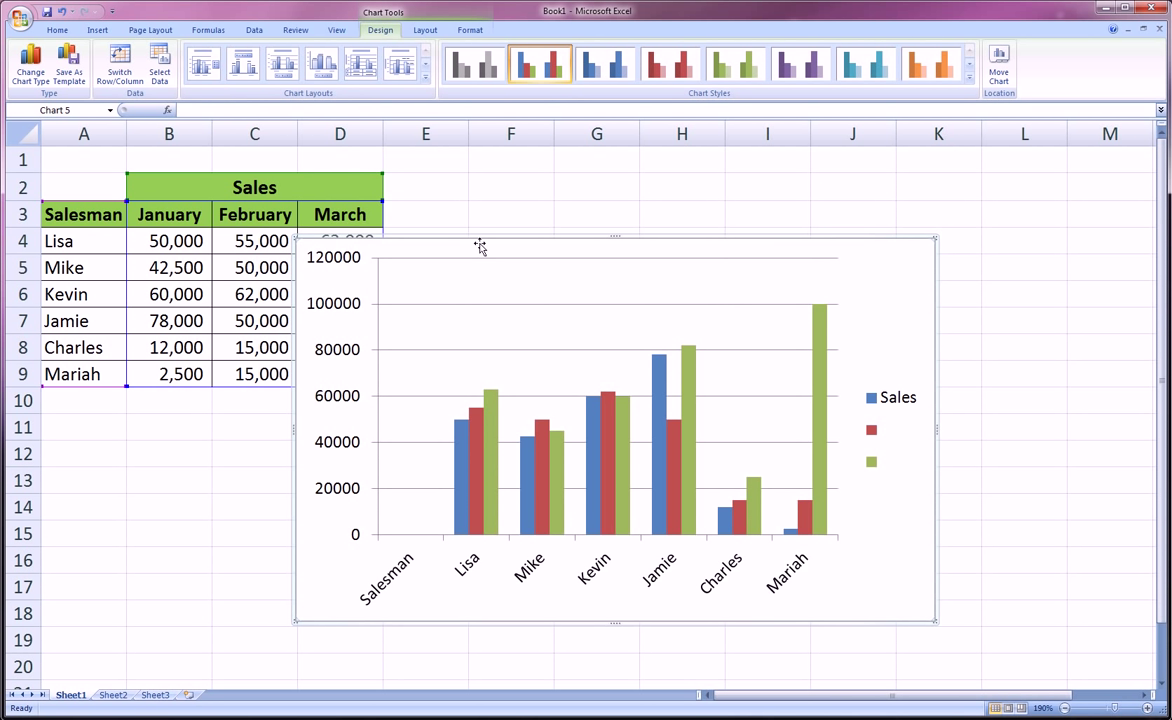
left_click_drag(913, 292, 1012, 229)
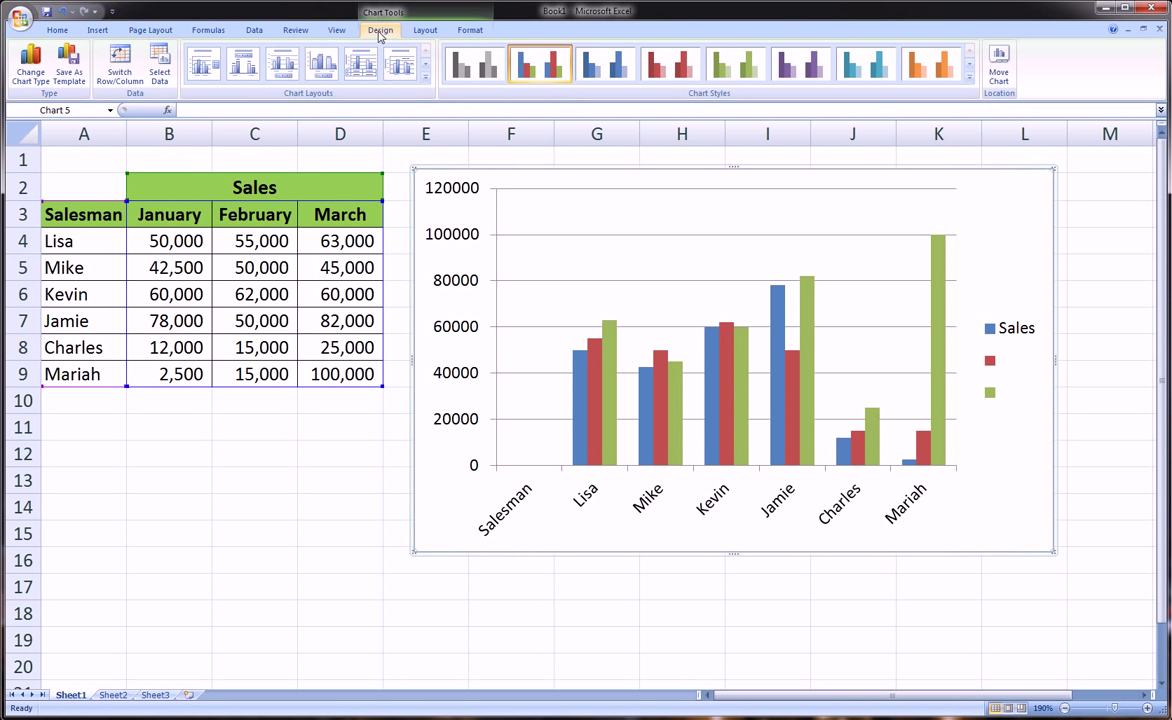
Remove the Sales series and both blank series in Select Data, then move the dialog aside.
left_click(159, 65)
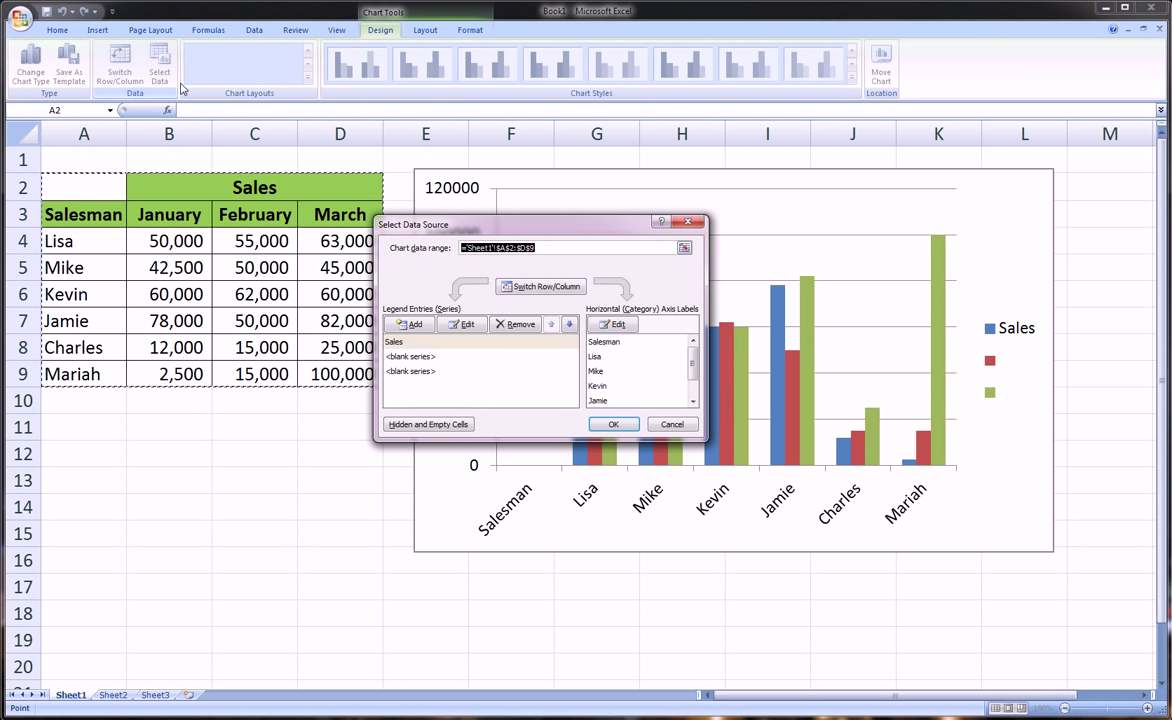
left_click(398, 342)
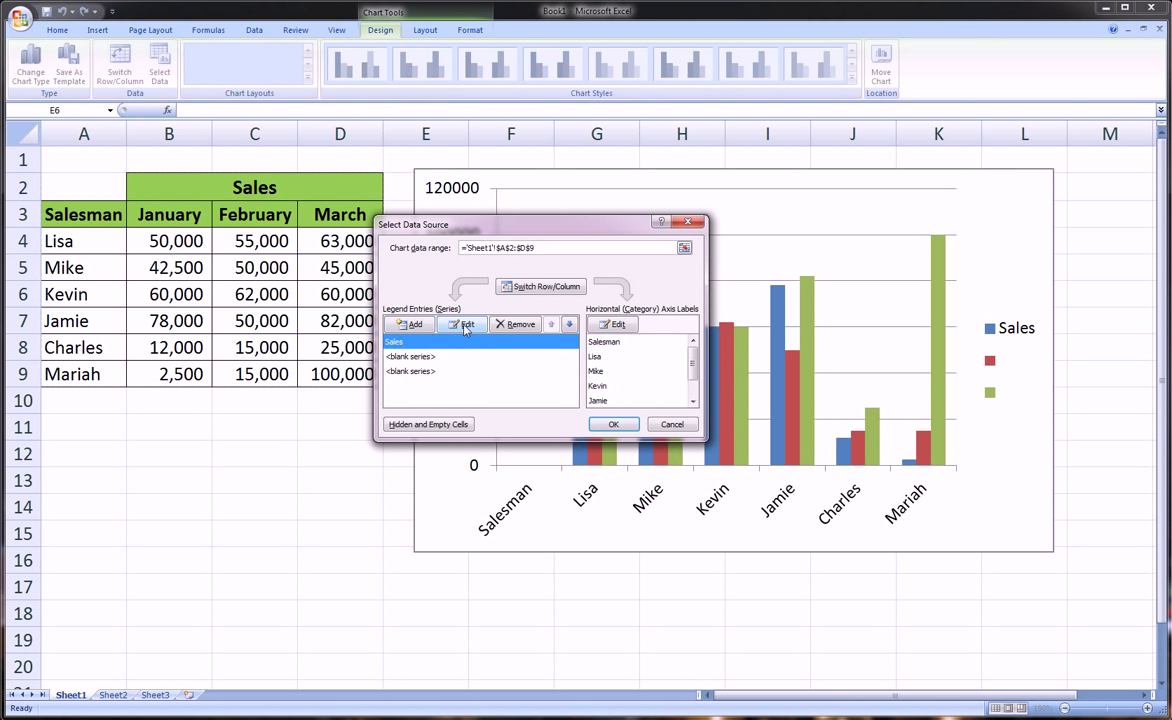
left_click(510, 330)
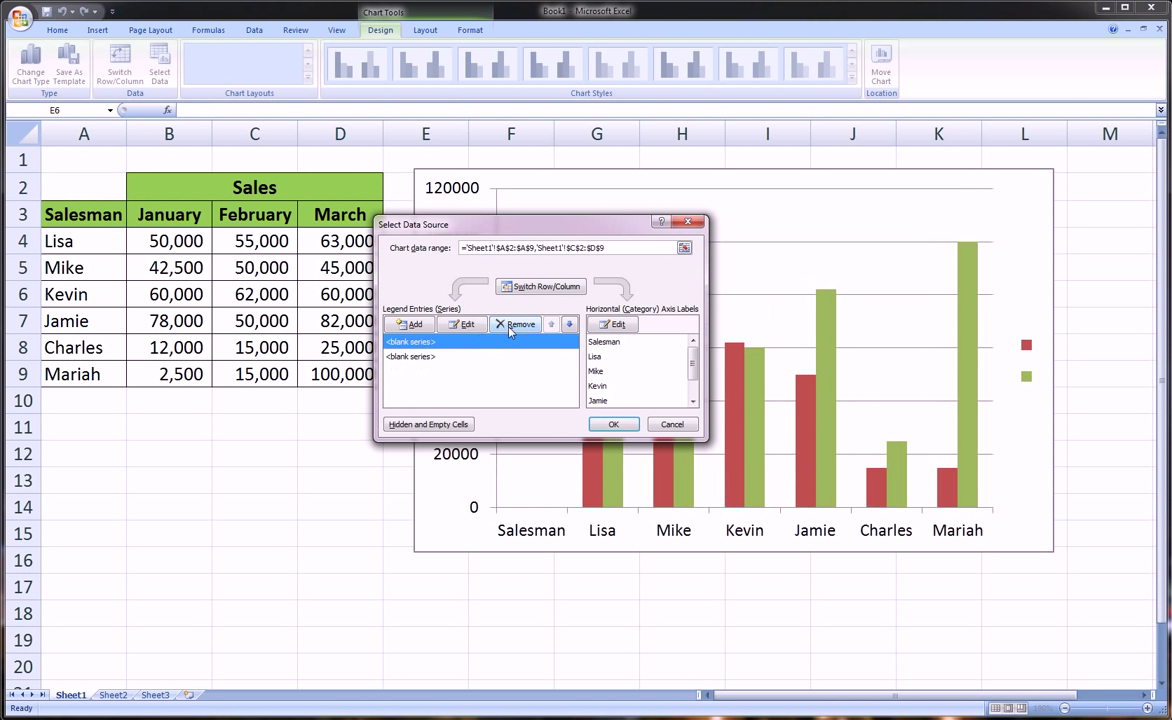
left_click(510, 328)
left_click(505, 328)
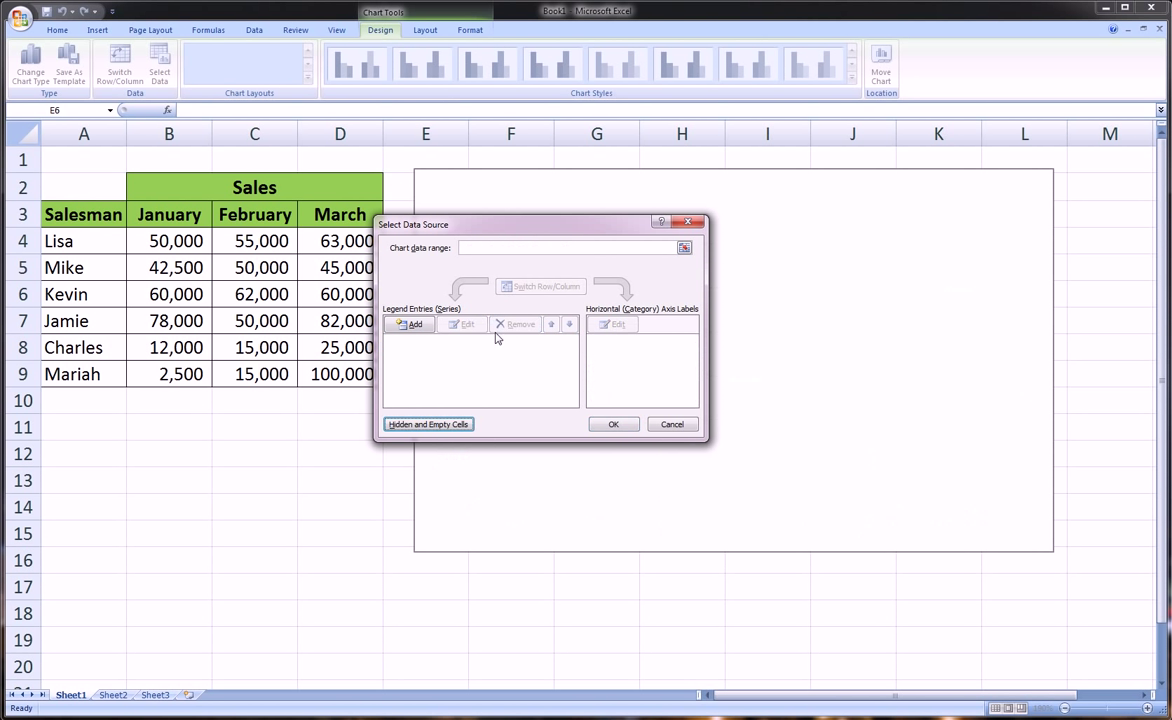
left_click_drag(578, 227, 648, 180)
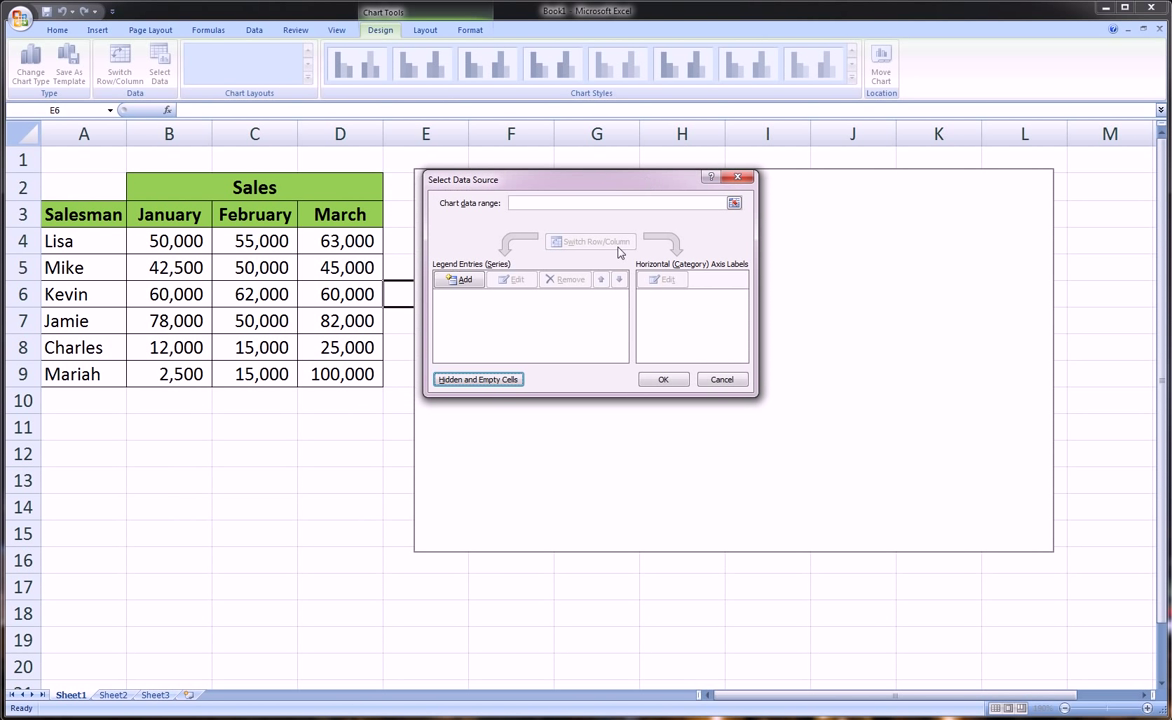
Add a January series named from its heading, with values B4:B9.
left_click(459, 281)
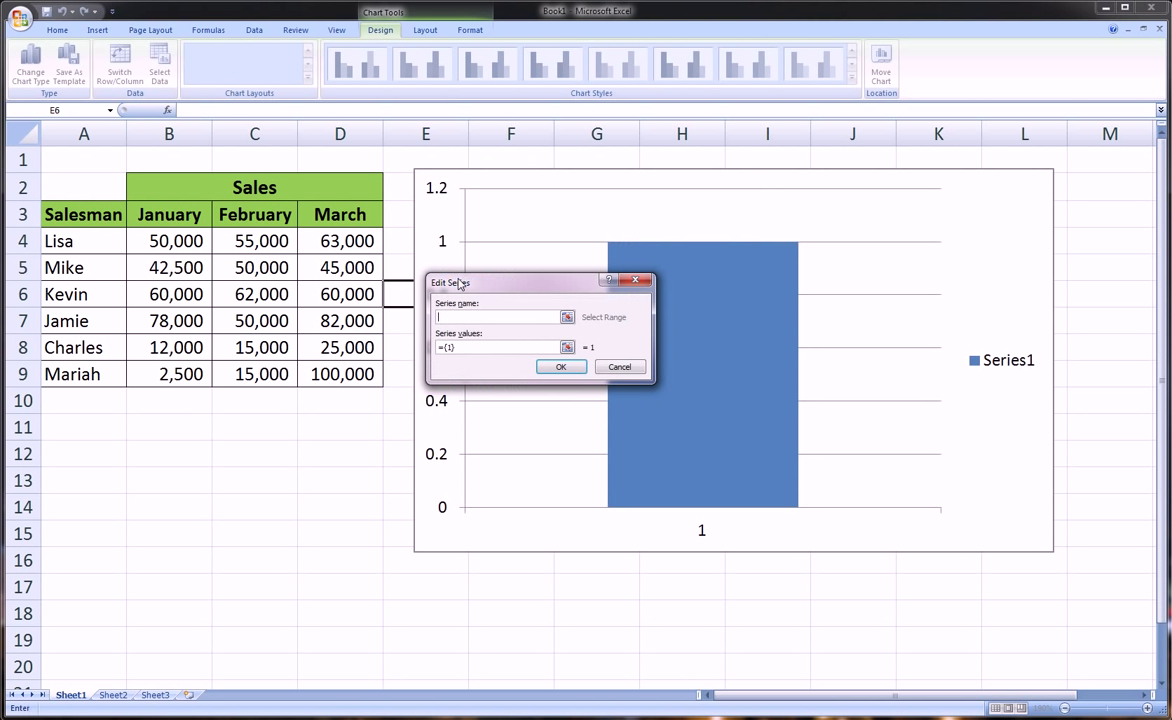
left_click(182, 206)
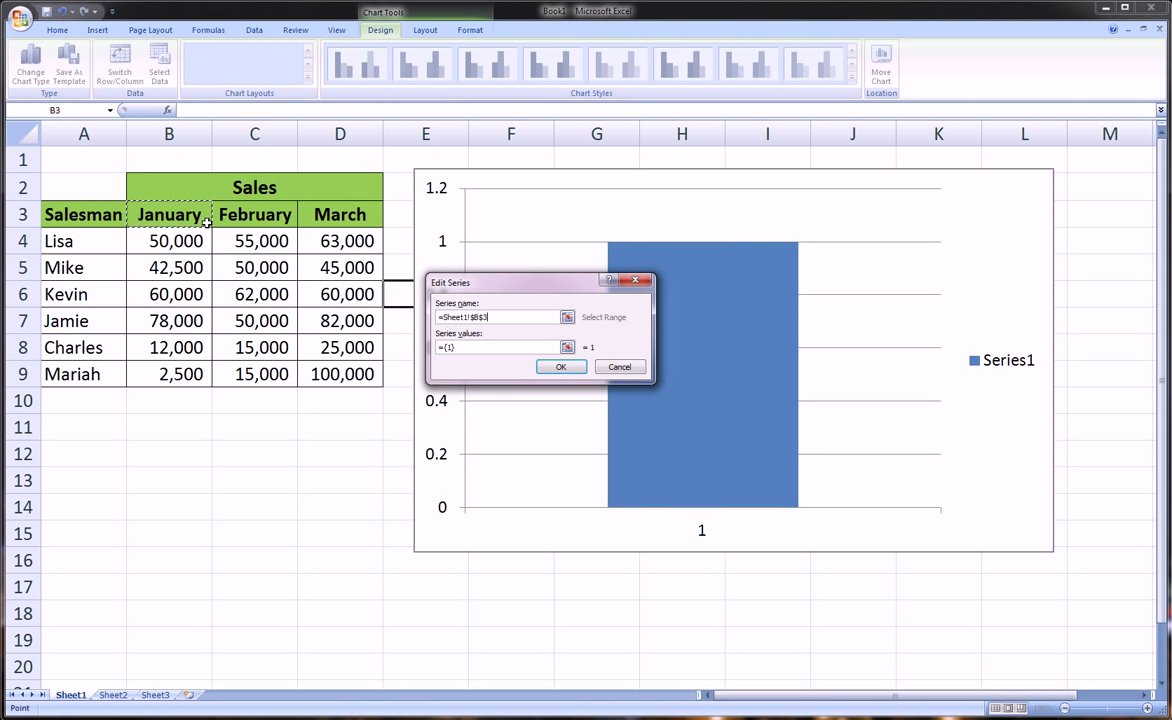
key("Tab")
key("BackSpace")
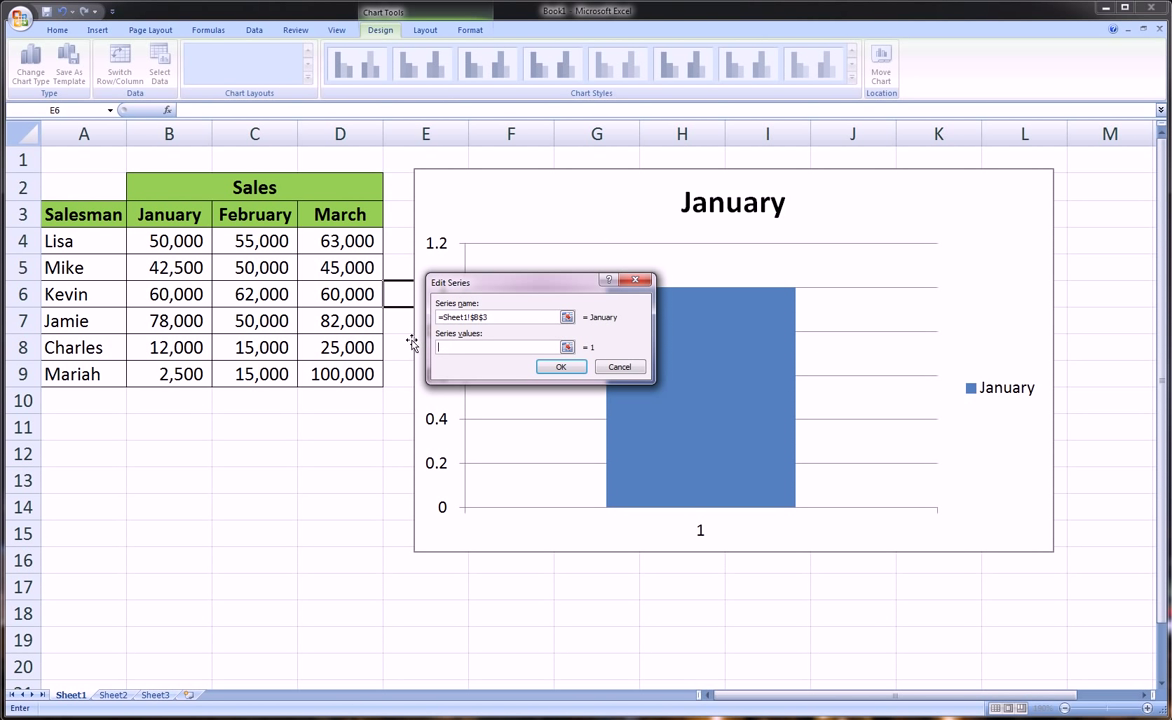
left_click_drag(170, 232, 176, 374)
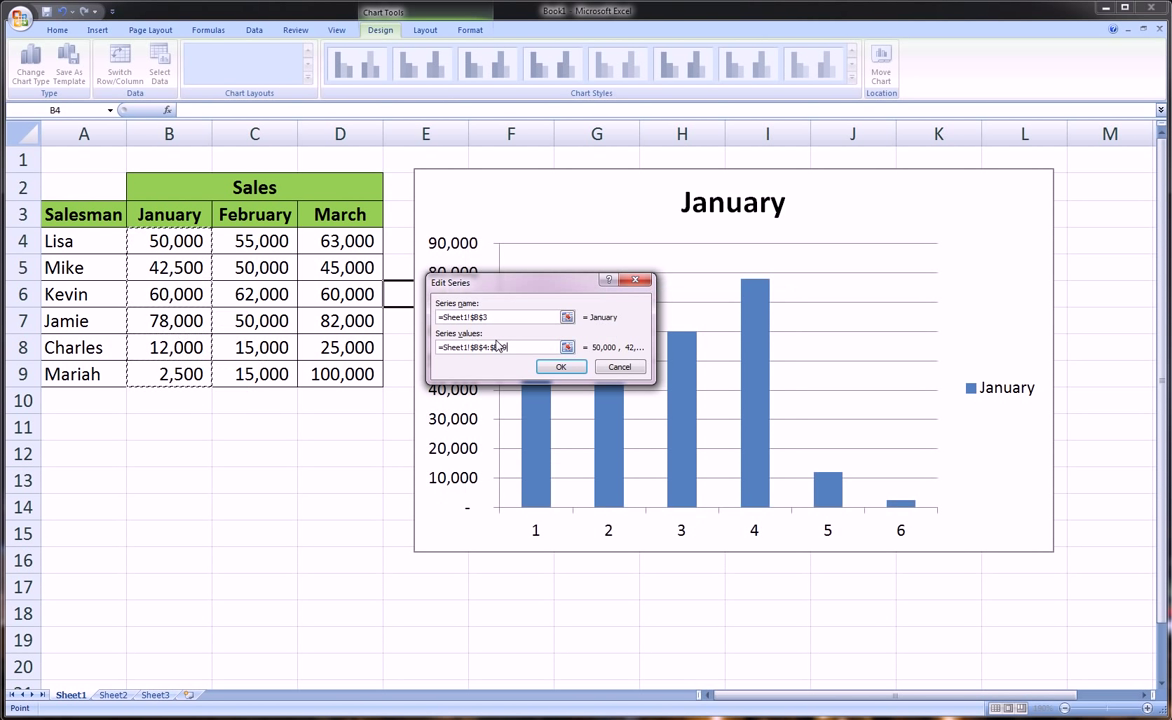
left_click(561, 367)
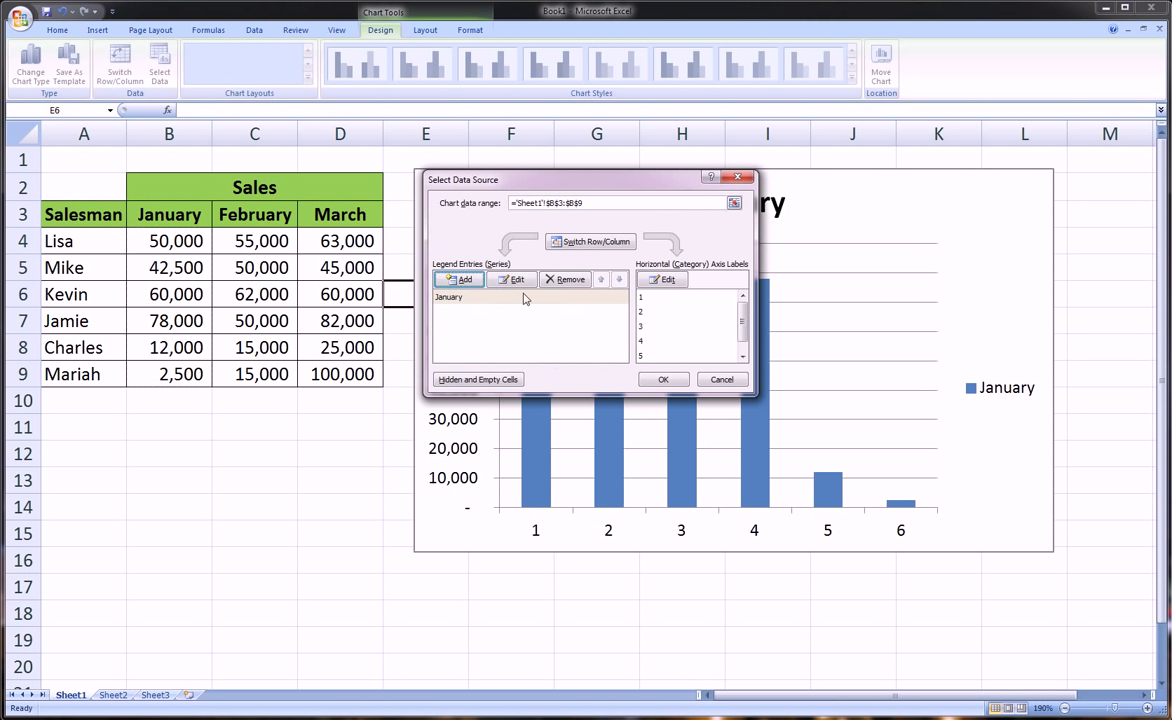
Add a February series named =C3 with values C4:C9.
left_click(459, 279)
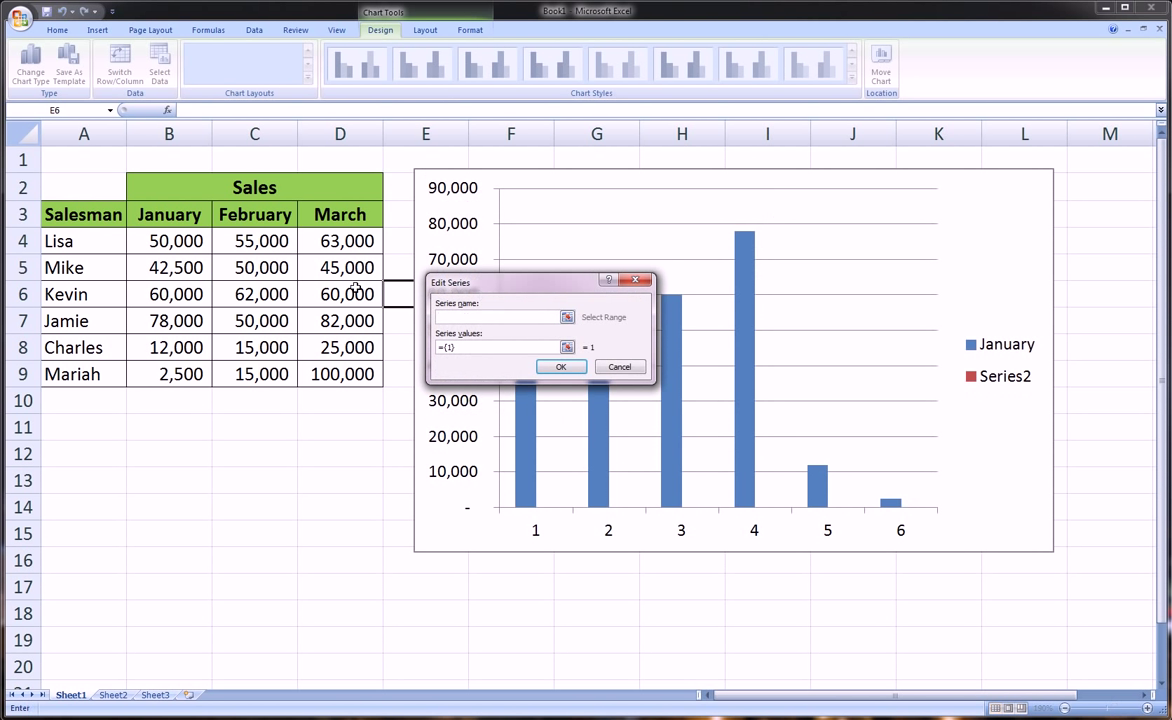
left_click(254, 214)
key("Tab")
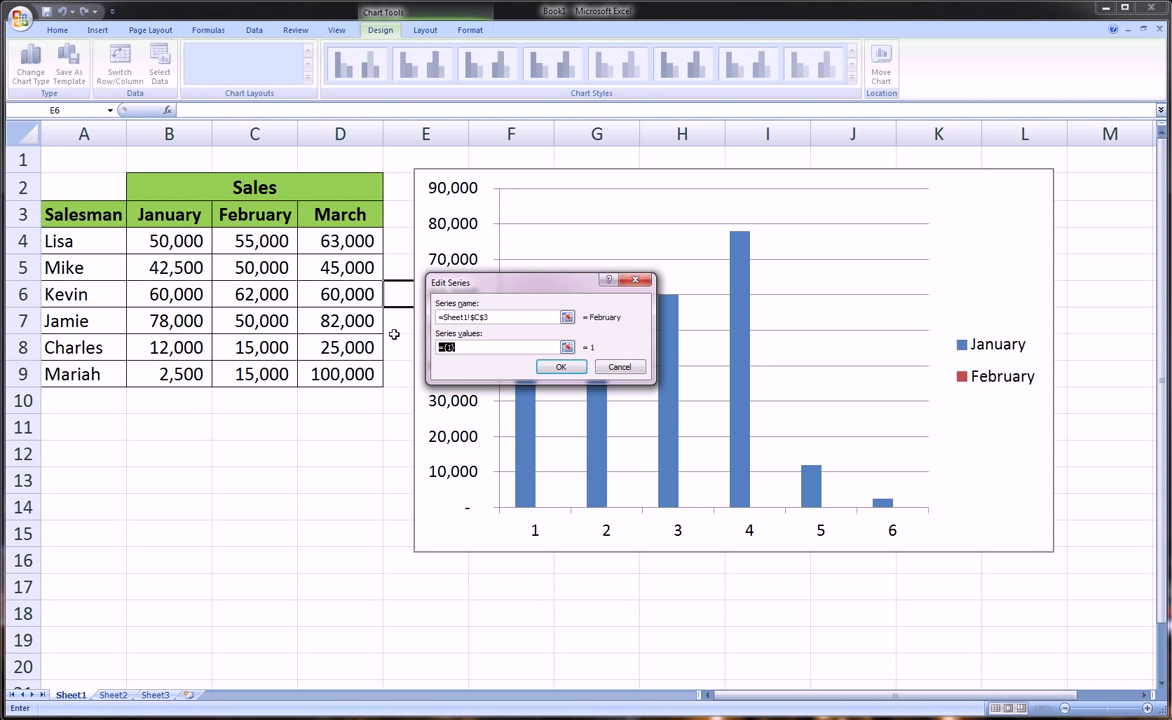
left_click_drag(268, 239, 270, 369)
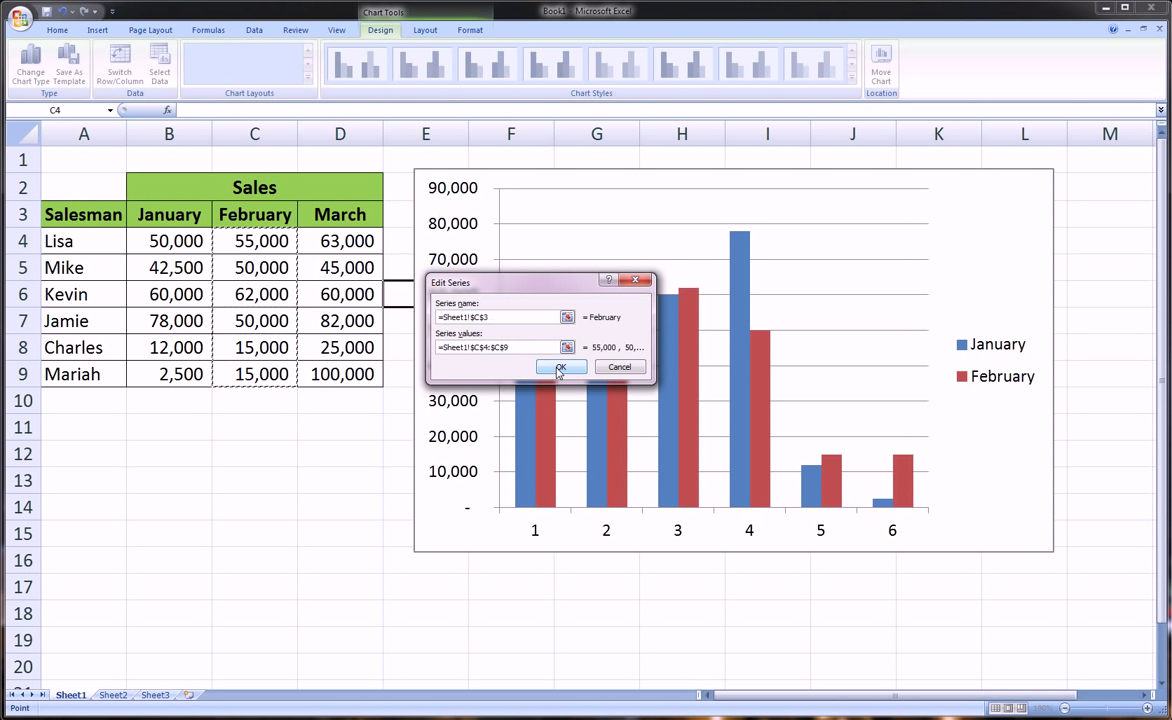
left_click(559, 368)
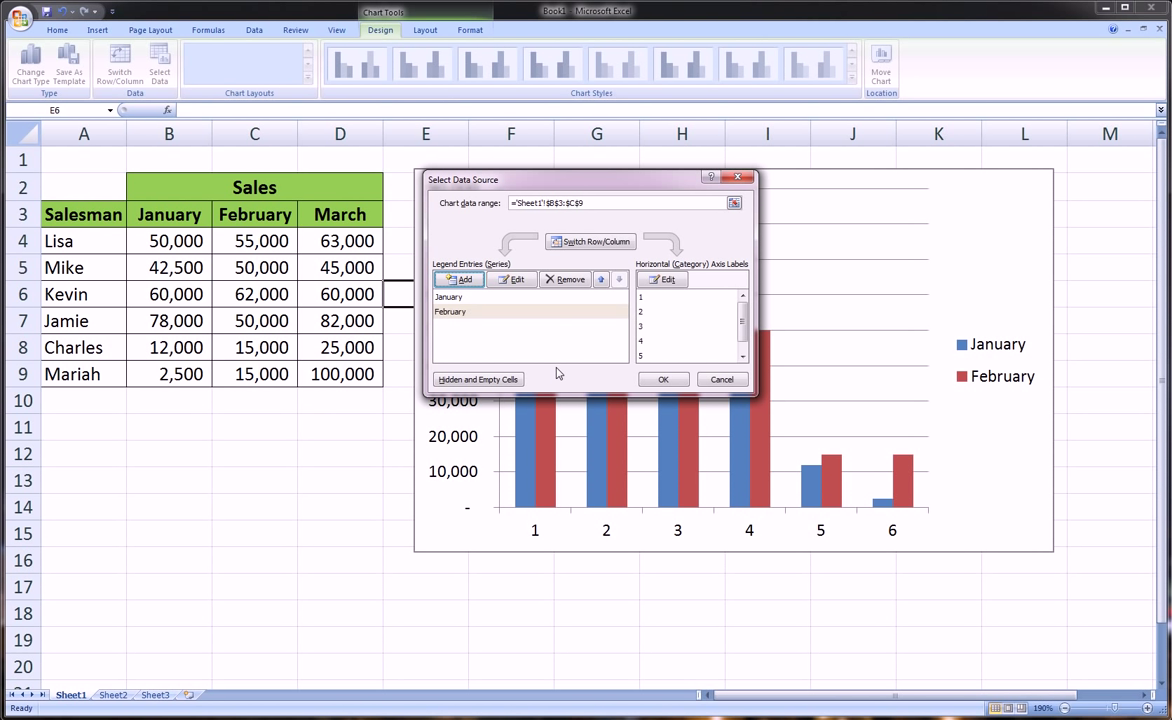
Add the March series using heading D3 and sales D4:D9, then move the dialog aside.
left_click(462, 281)
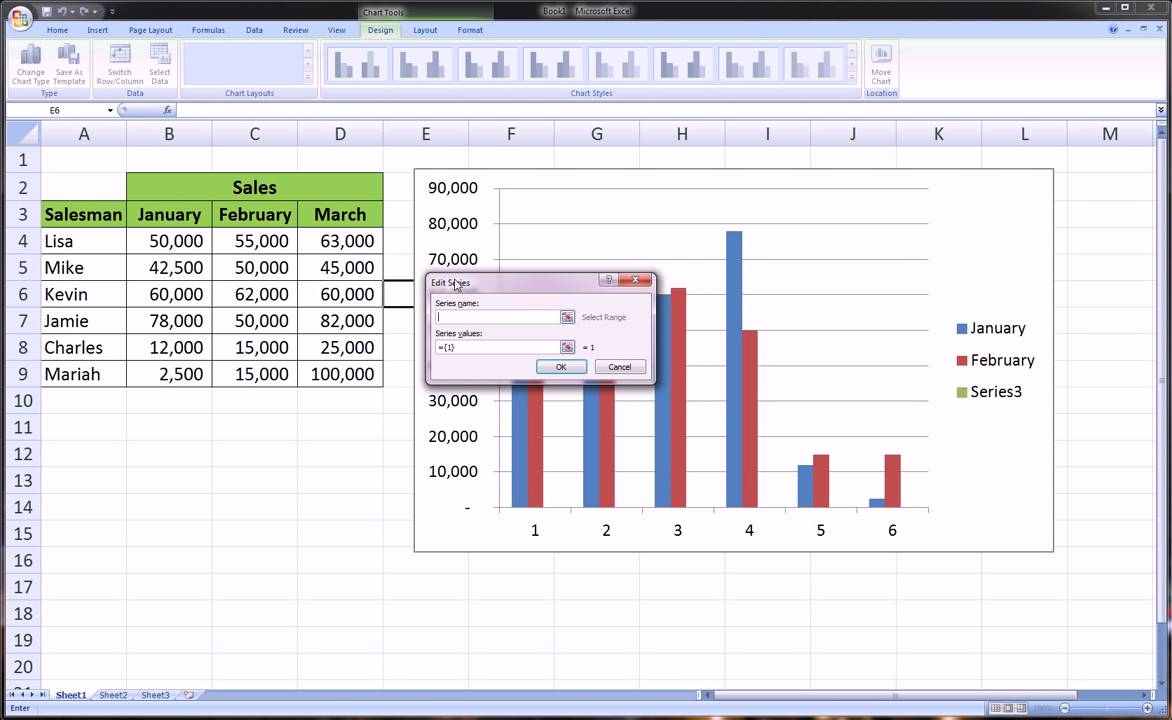
left_click(335, 215)
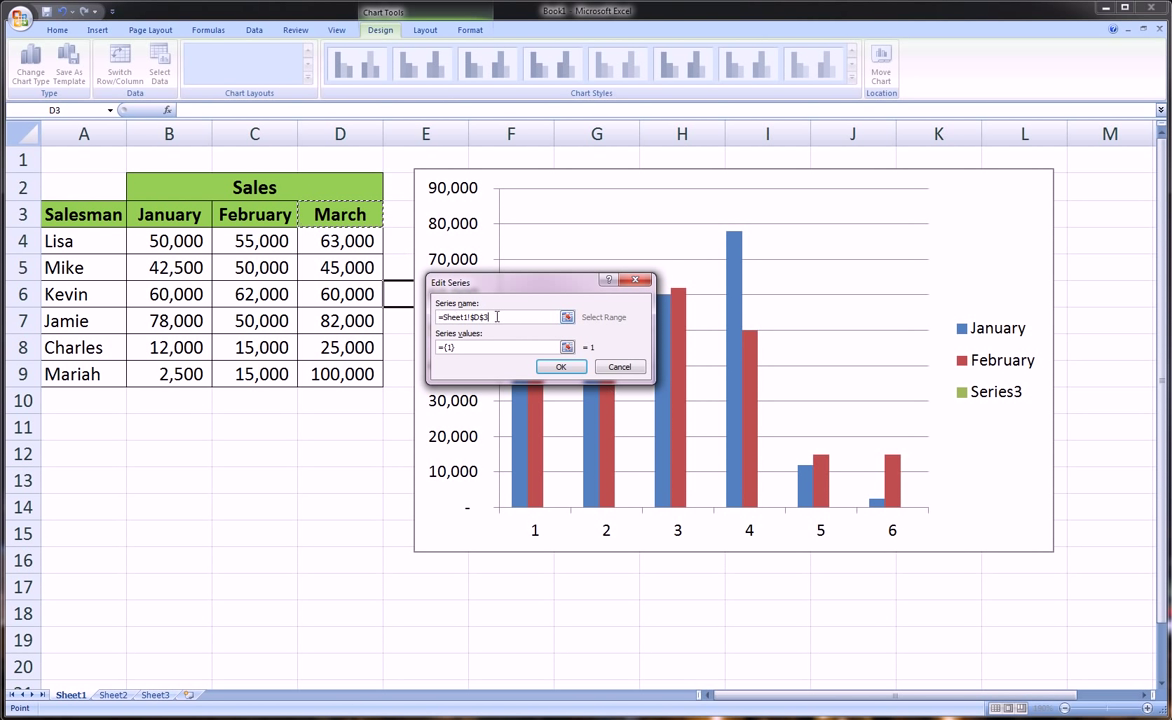
key("Tab")
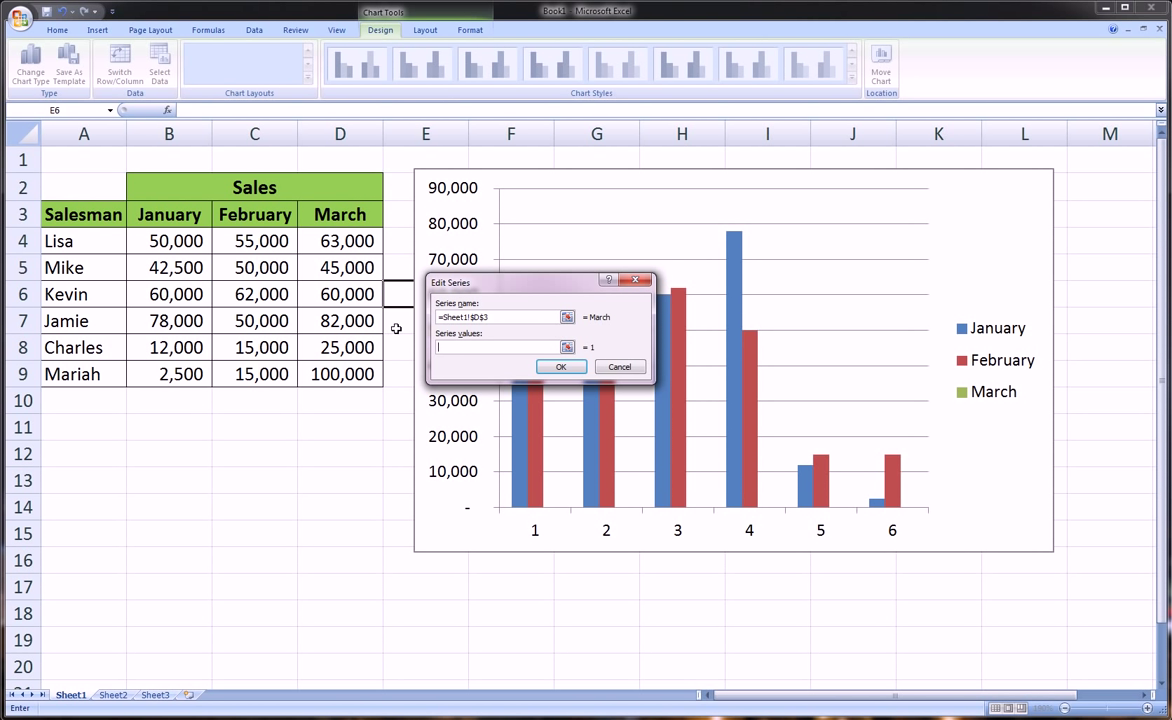
left_click_drag(358, 241, 358, 374)
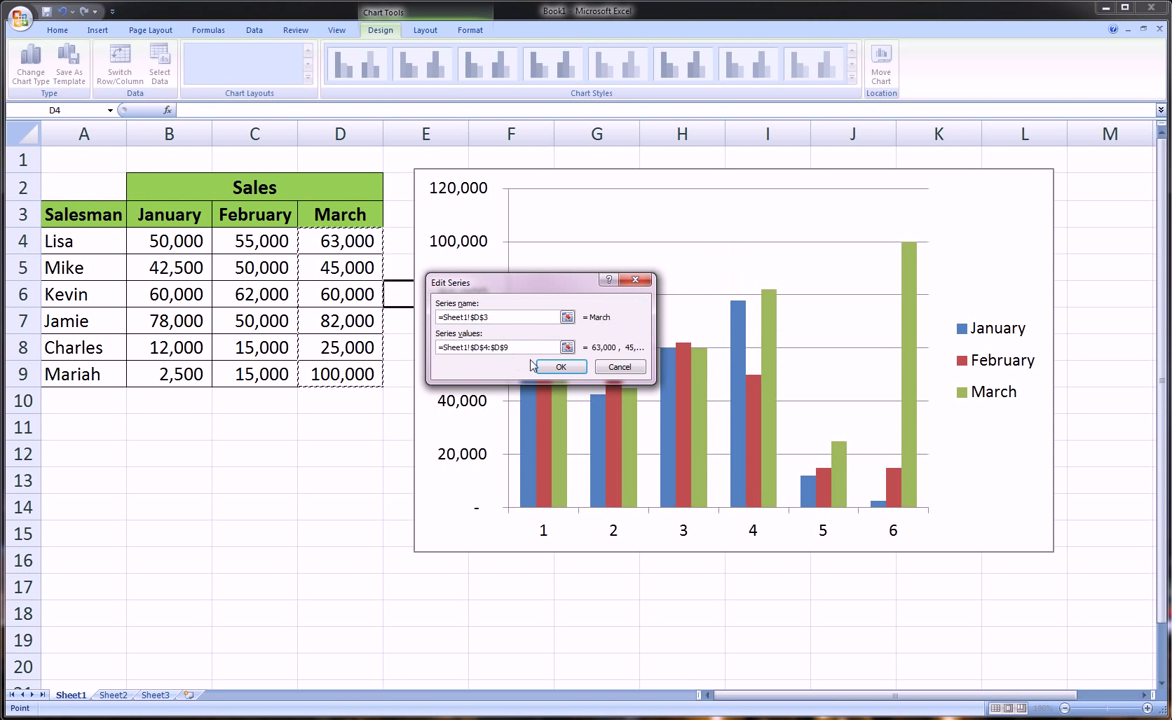
key("Return")
left_click_drag(597, 188, 228, 423)
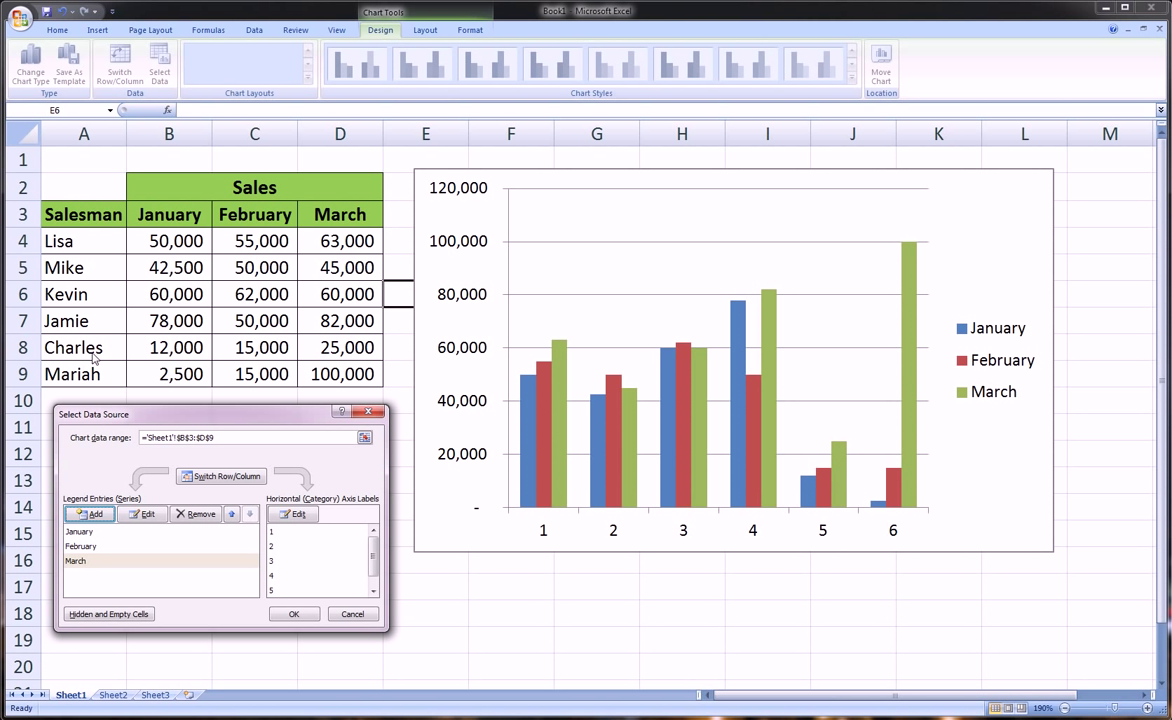
Set the horizontal axis labels to the salesman names in A4:A9 and close Select Data Source.
left_click_drag(188, 418, 528, 177)
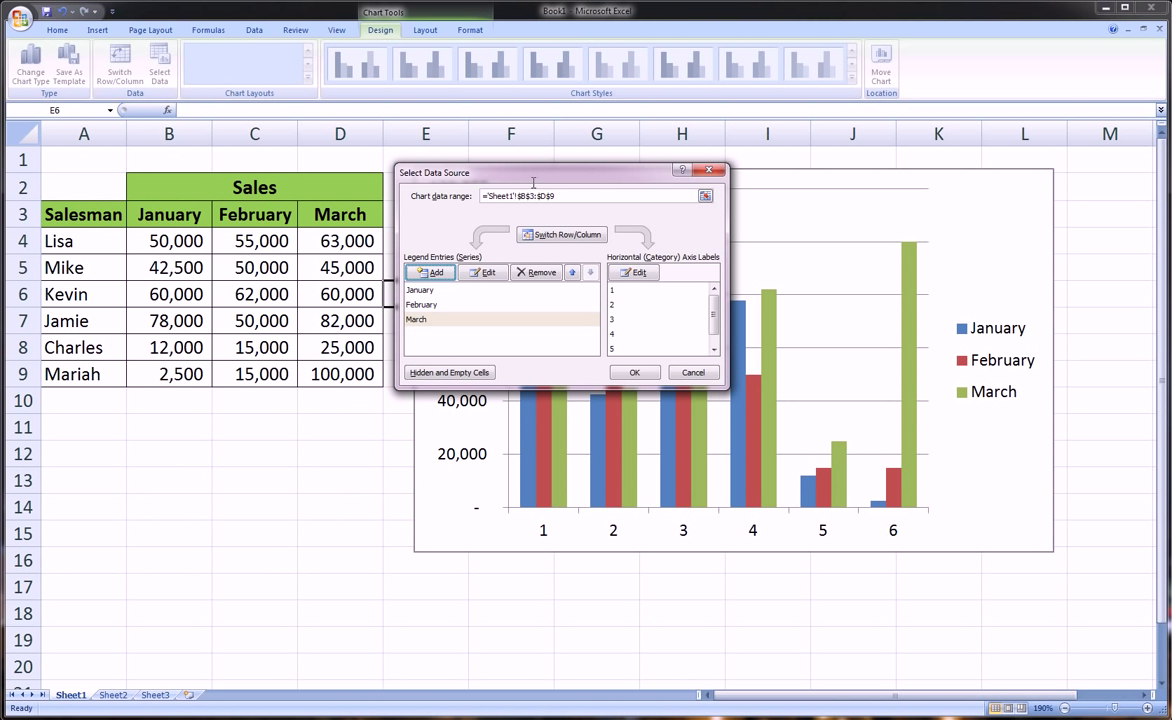
left_click(637, 273)
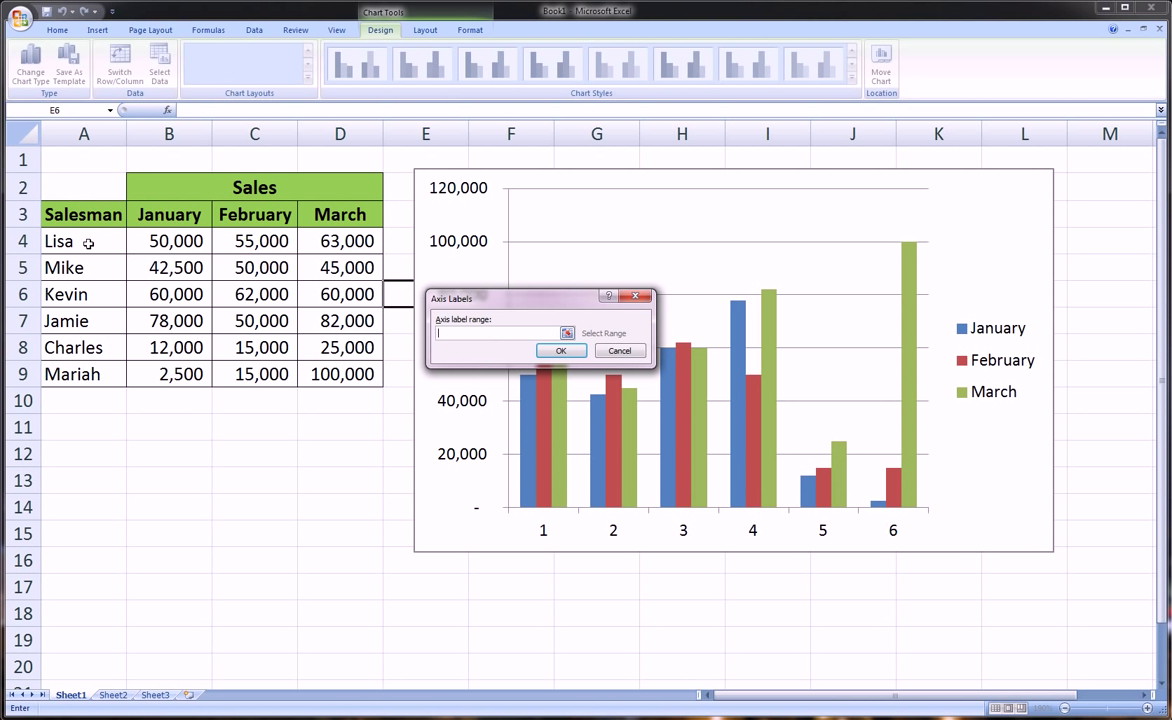
left_click_drag(76, 238, 72, 370)
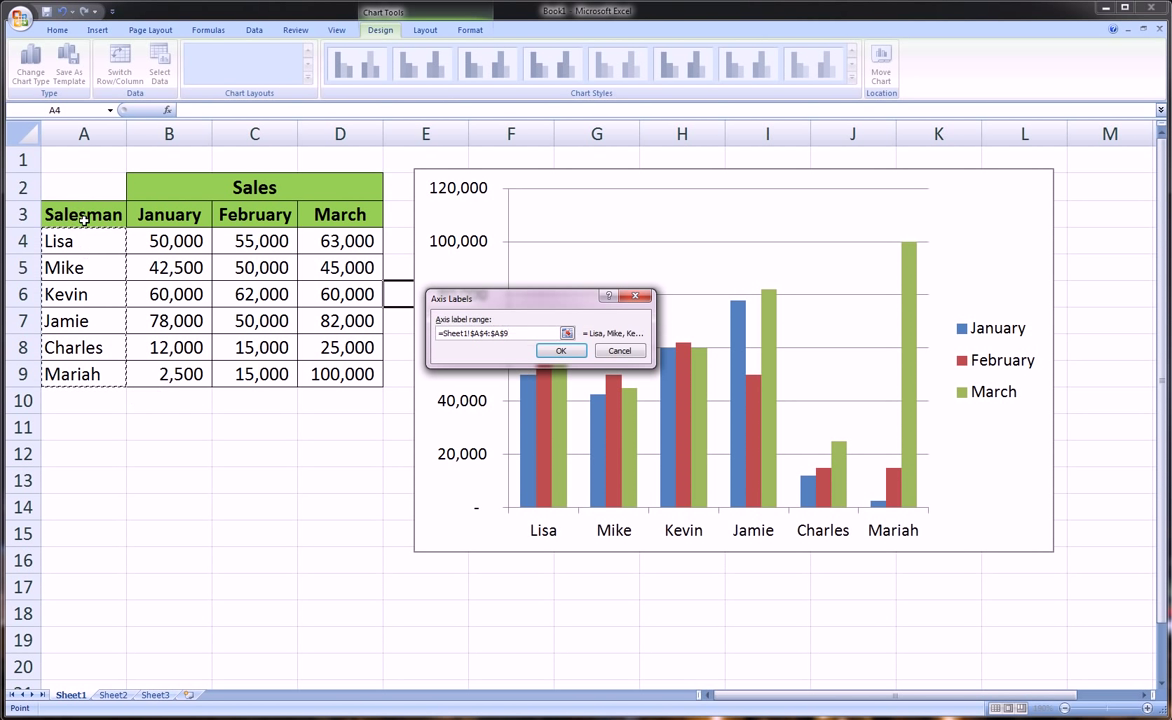
left_click(558, 351)
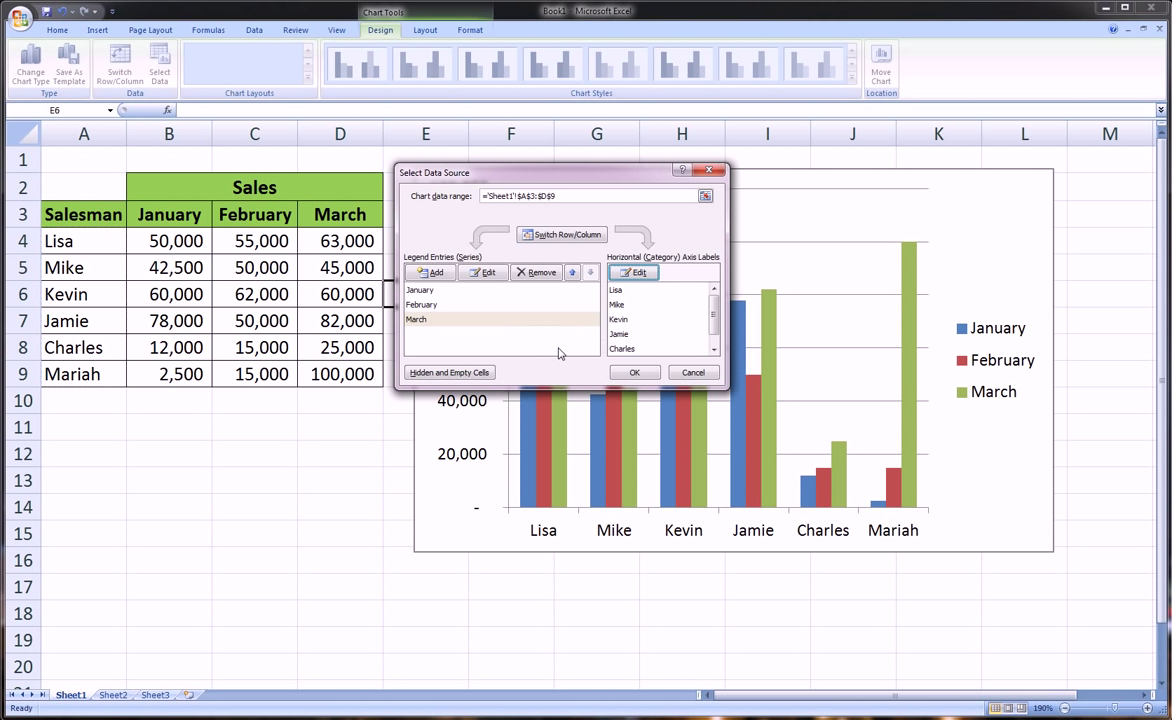
left_click(632, 374)
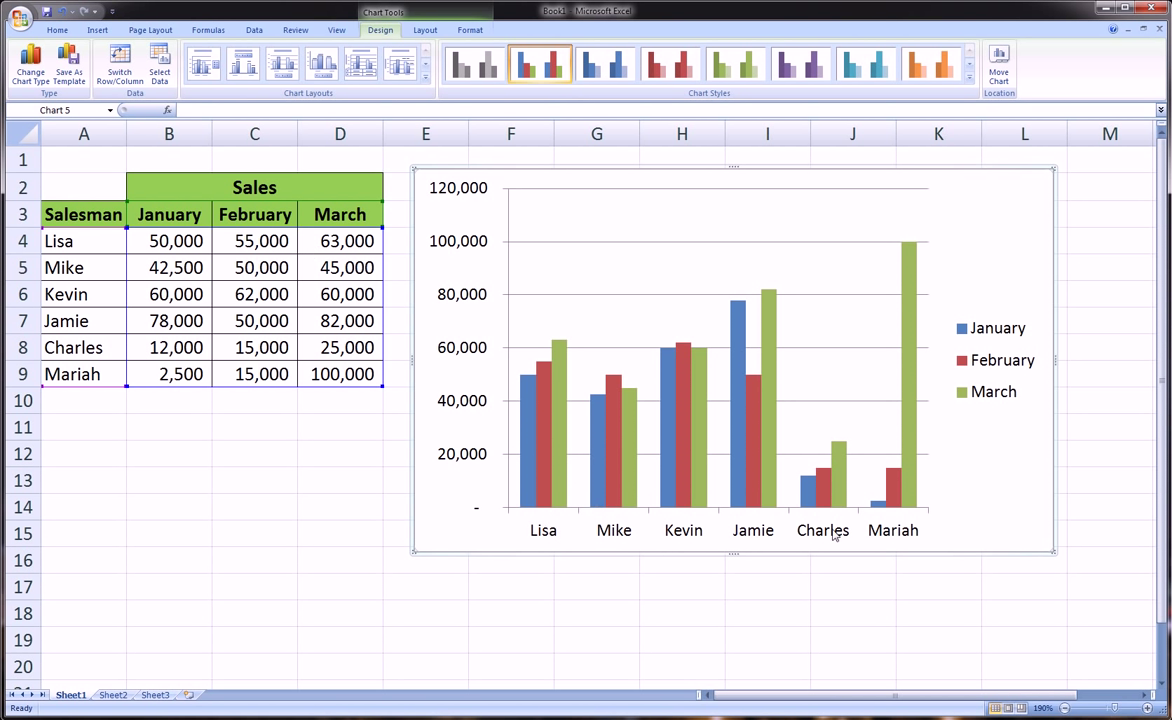
Add an Above Chart title from the Layout tab's Chart Title menu, then reselect the chart.
left_click(425, 30)
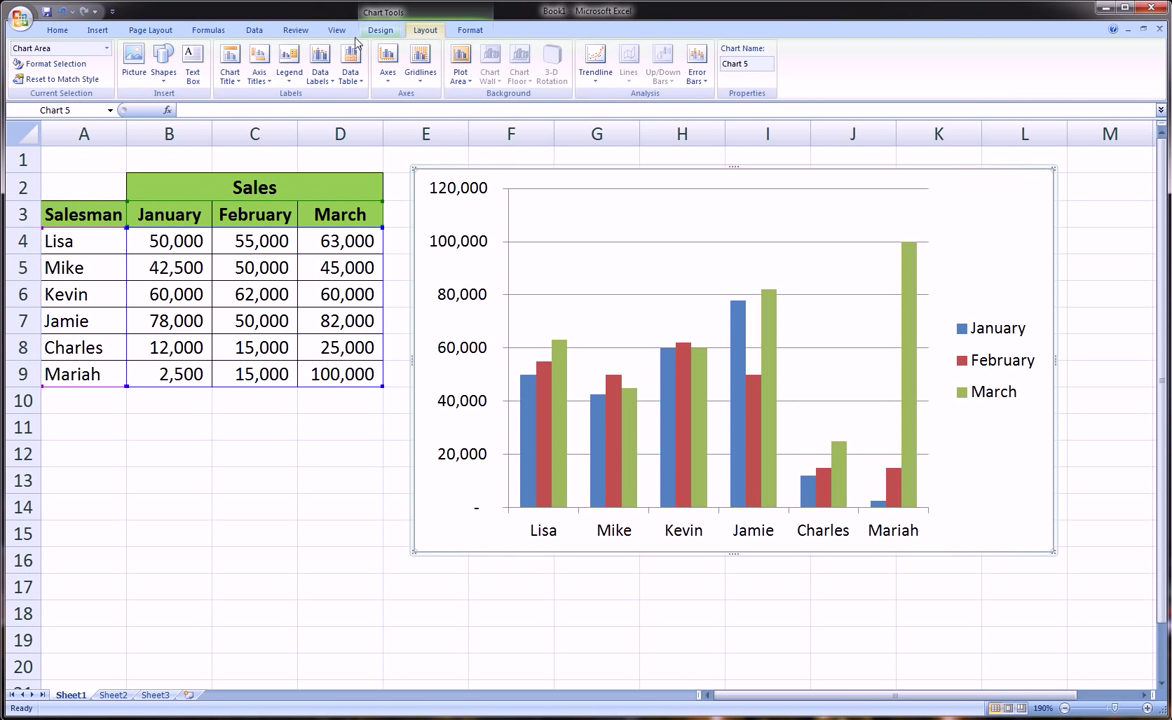
left_click(230, 62)
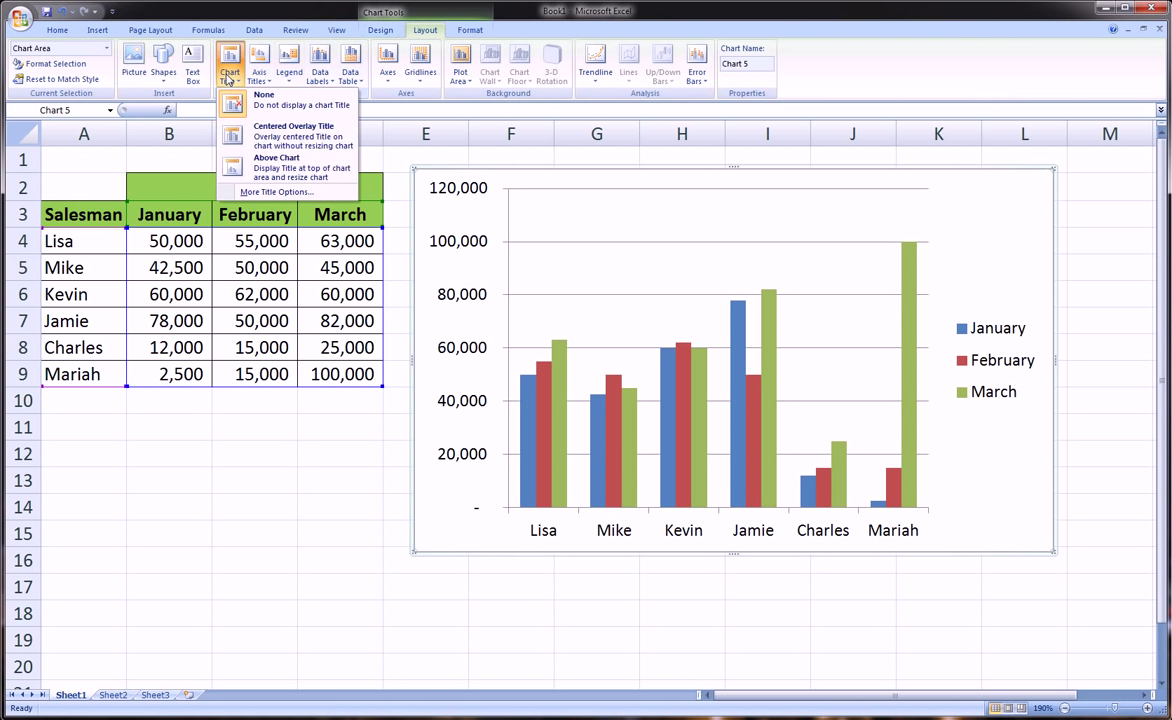
left_click(262, 165)
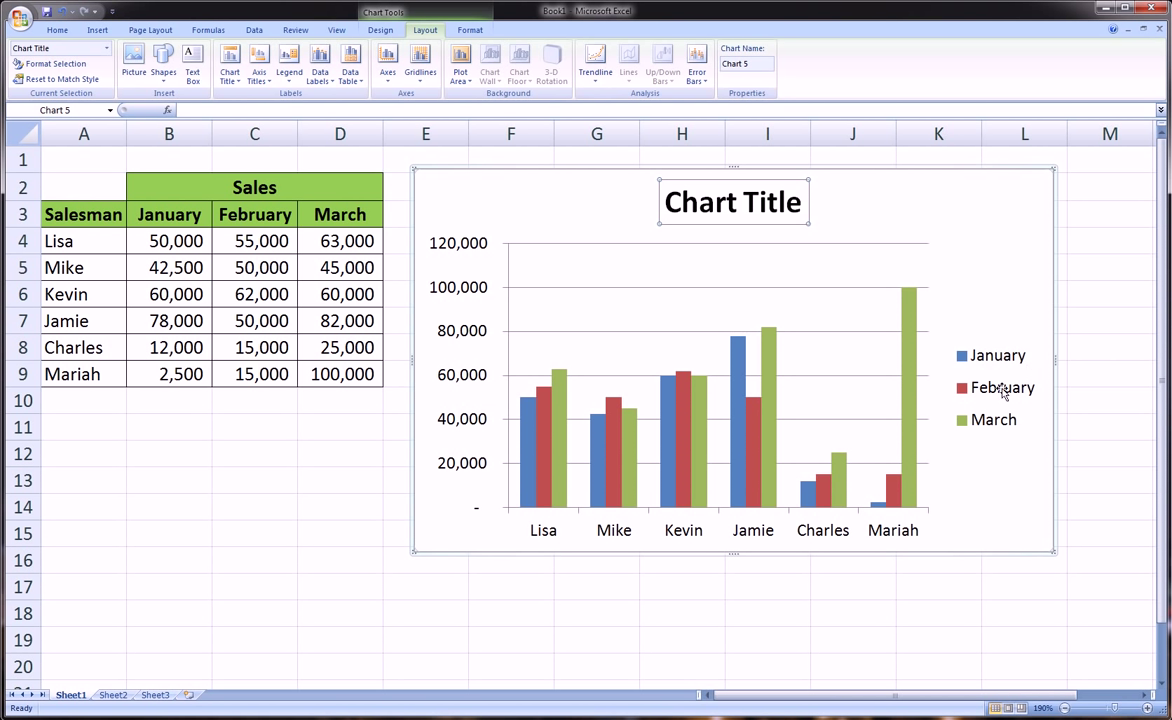
left_click(994, 473)
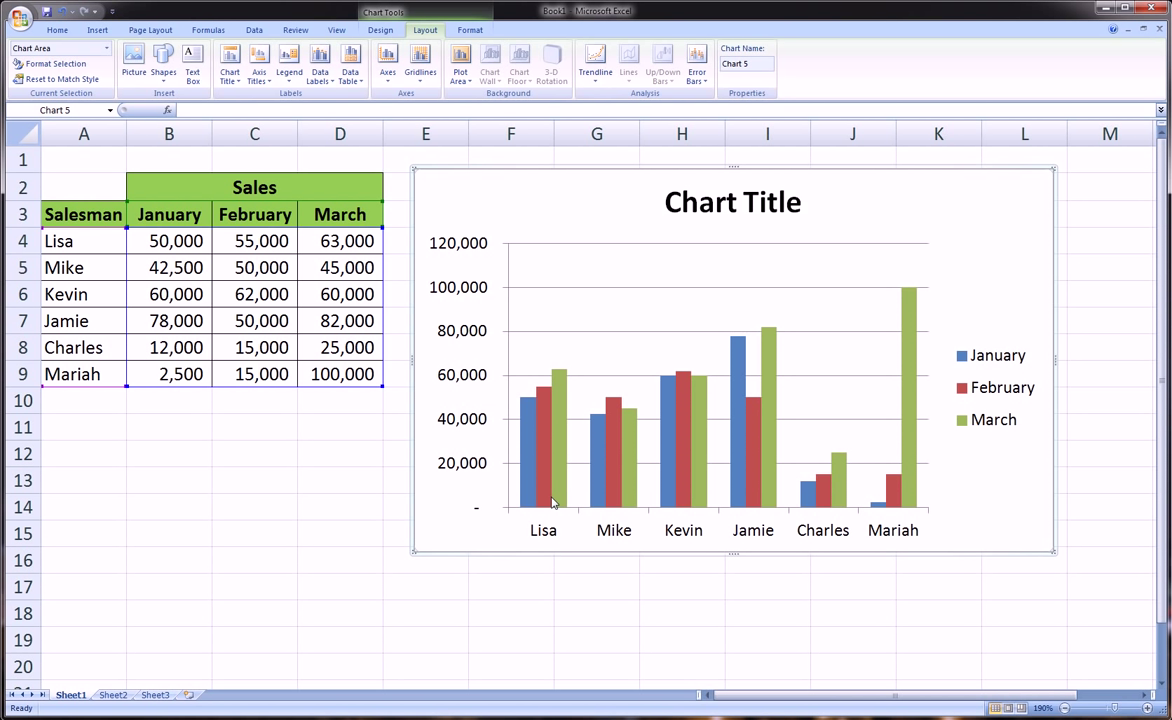
mouse_move(555, 503)
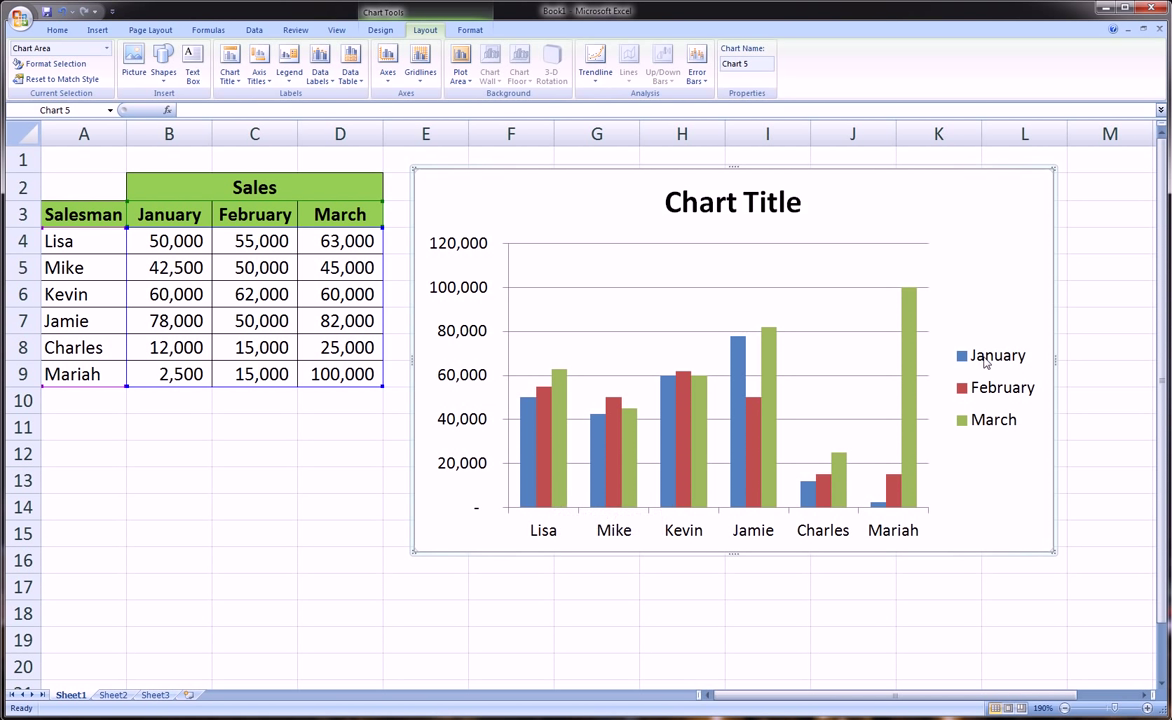